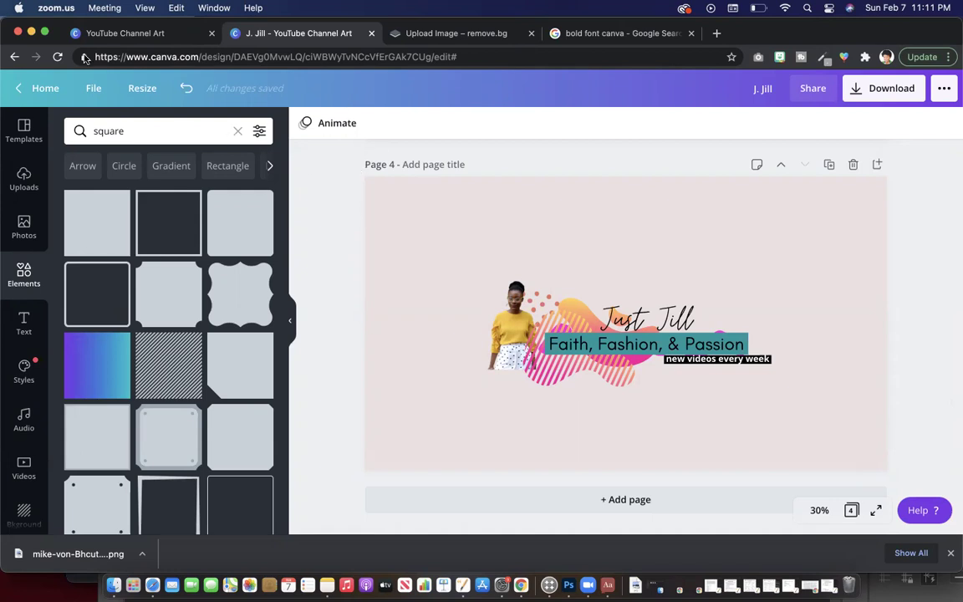
Browse the YouTube Channel Art templates, then add a blank page 5 to the Just Jill design.
click(114, 35)
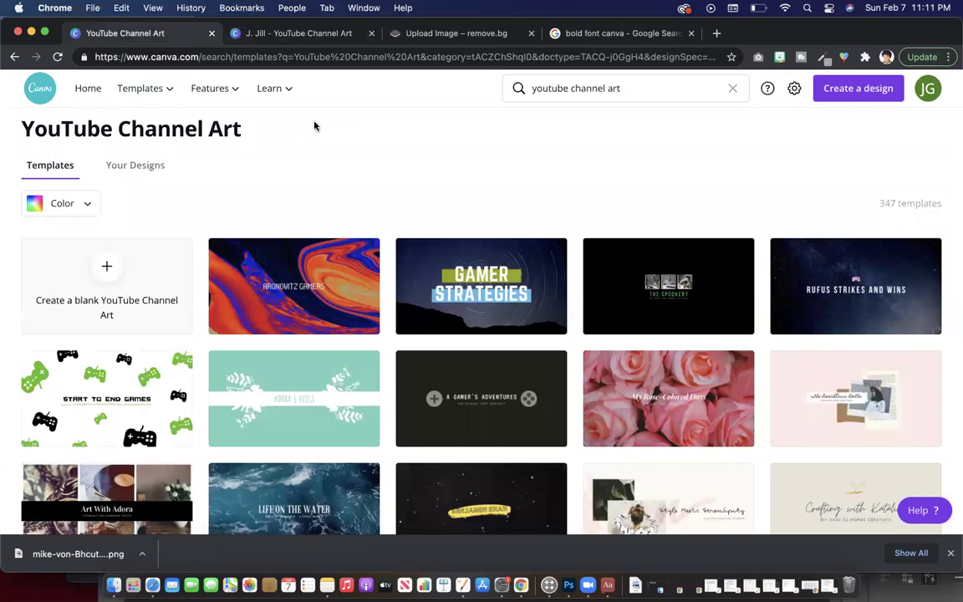
click(546, 88)
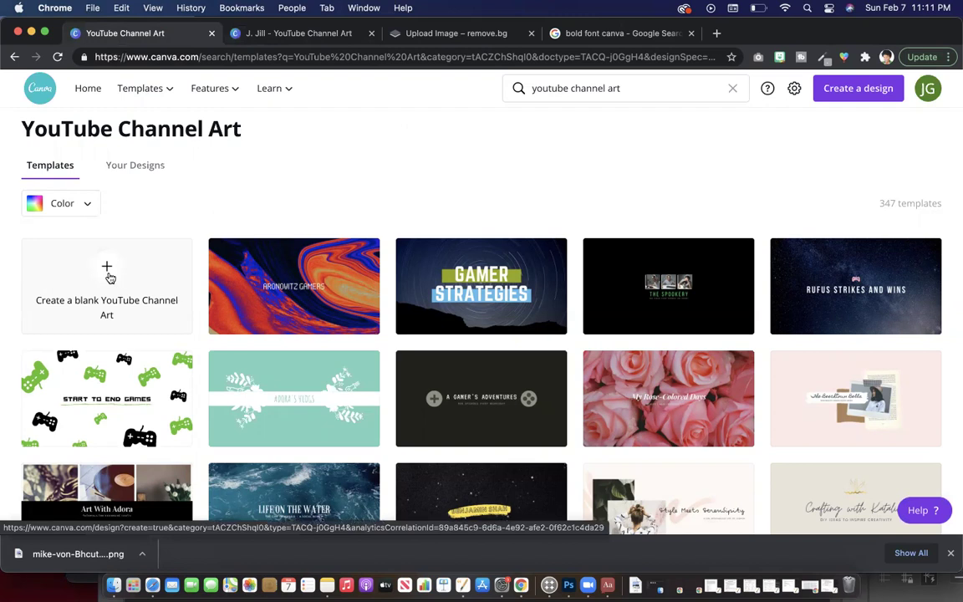
click(286, 33)
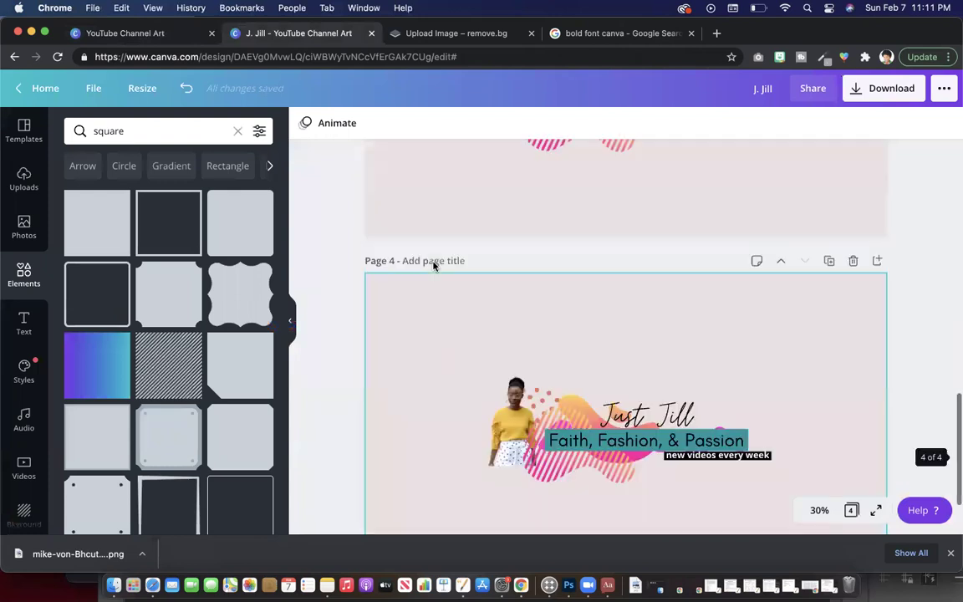
scroll(433, 265, up, 15)
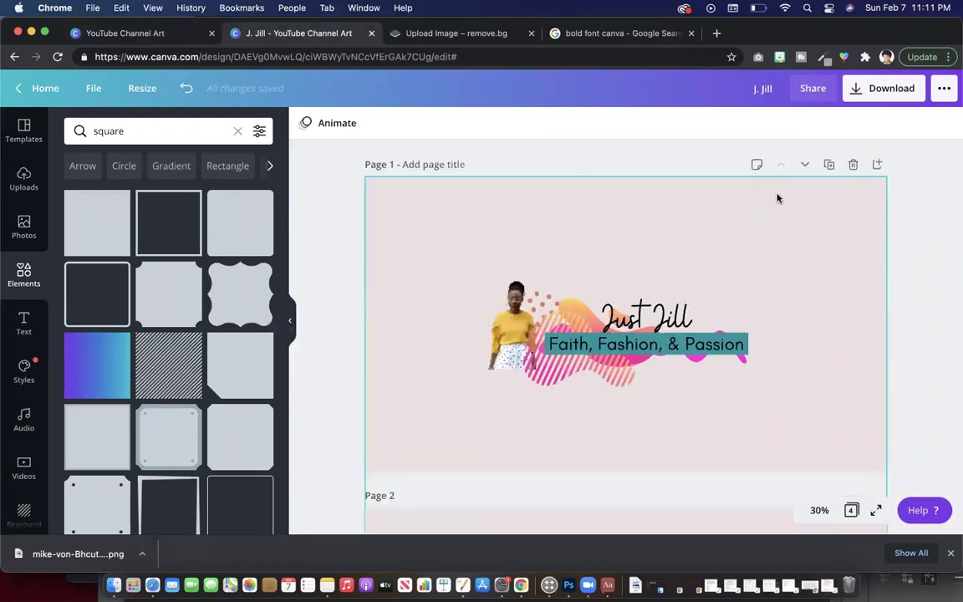
scroll(720, 267, down, 15)
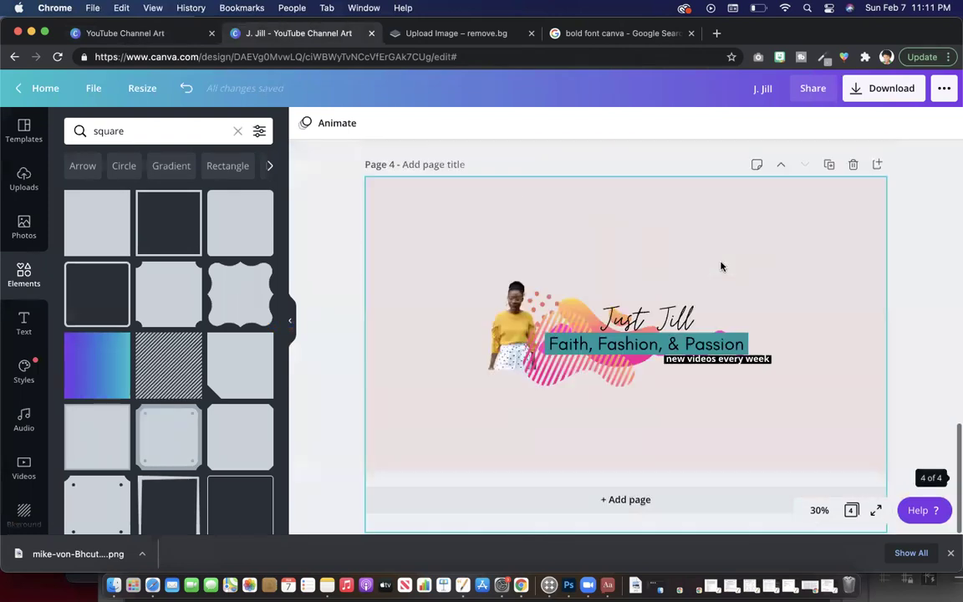
click(683, 507)
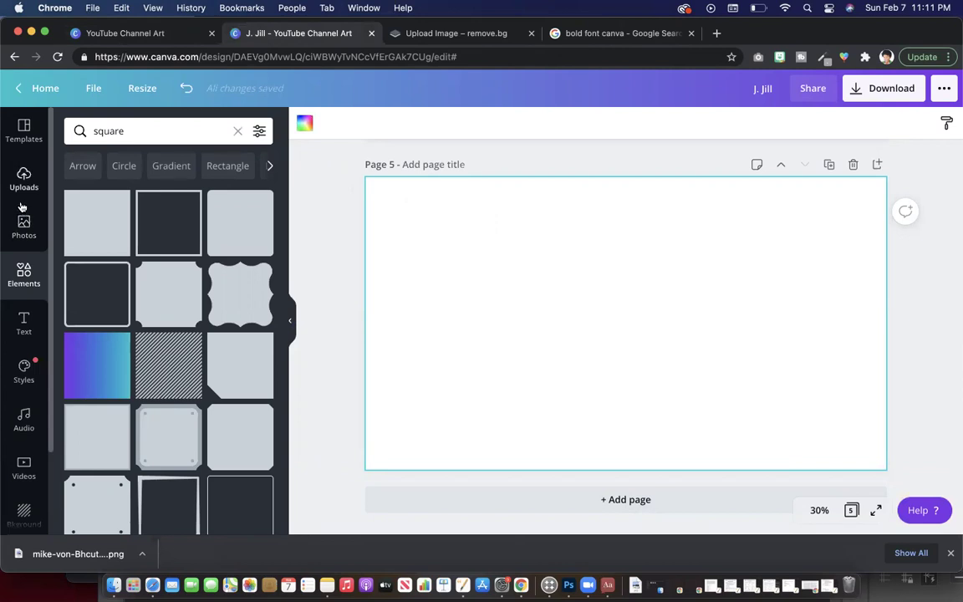
Place the uploaded channel art size guide on page 5, stretched to fill the 2560×1440 page.
click(23, 224)
click(24, 180)
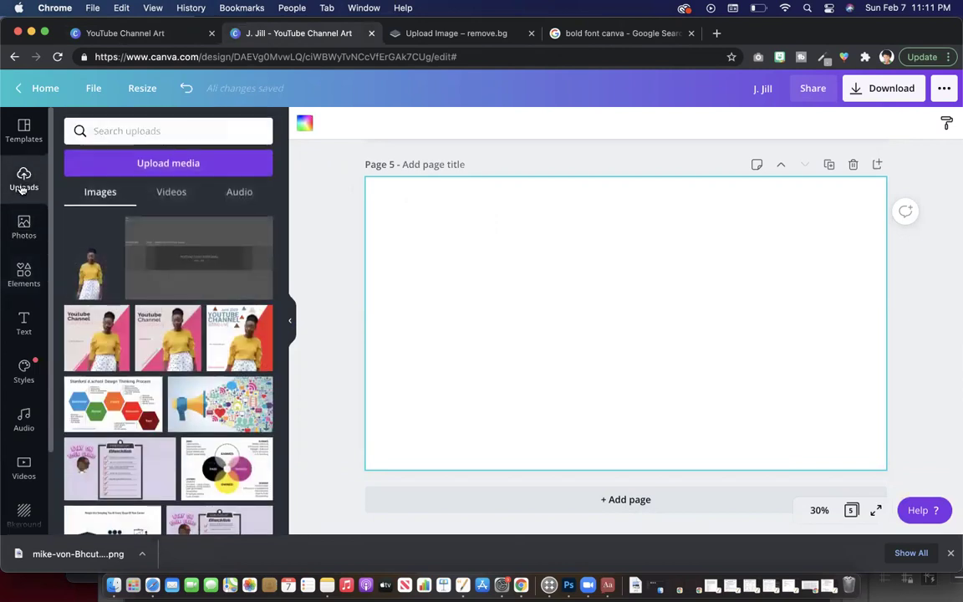
mouse_move(115, 228)
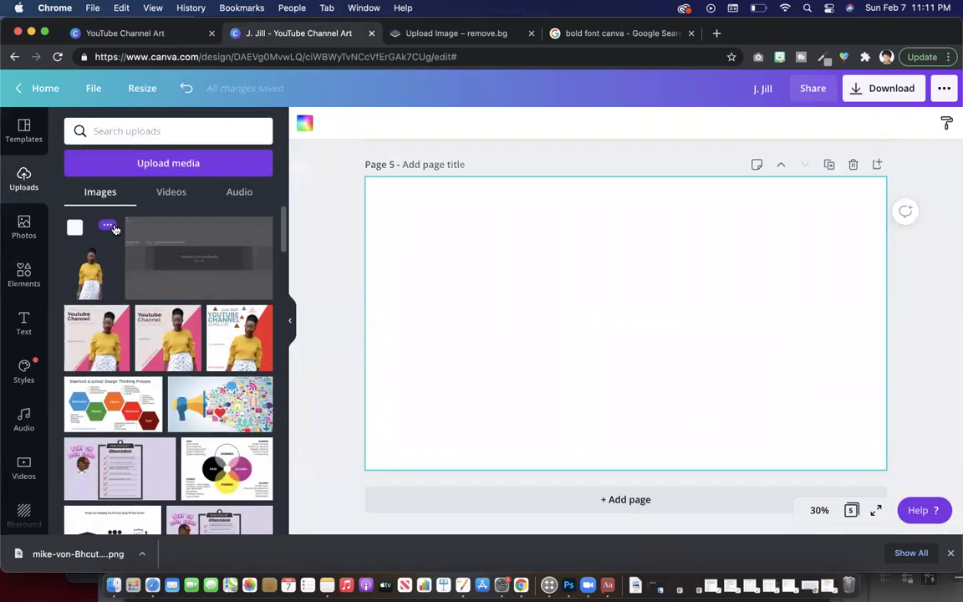
click(169, 237)
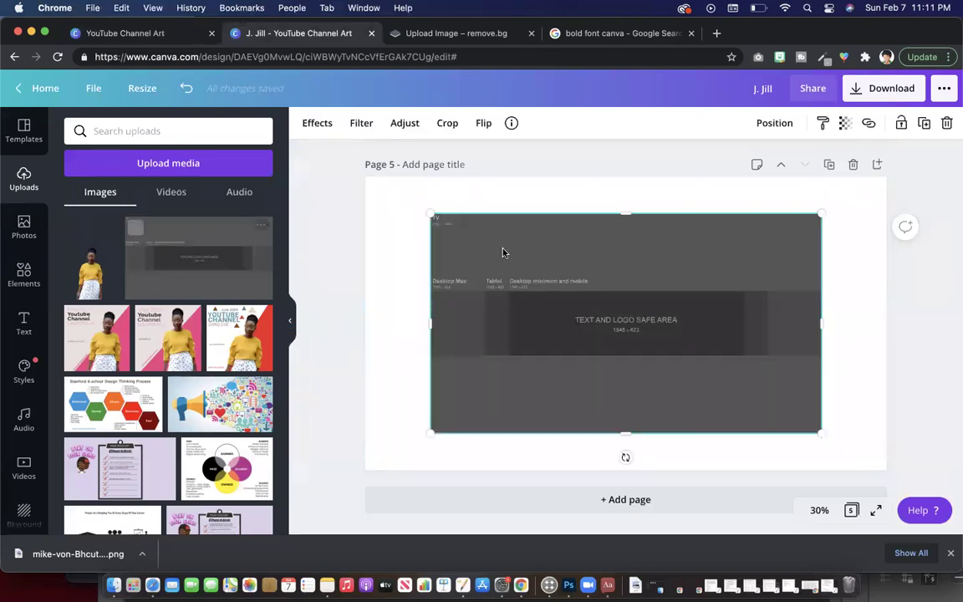
drag(501, 252, 438, 215)
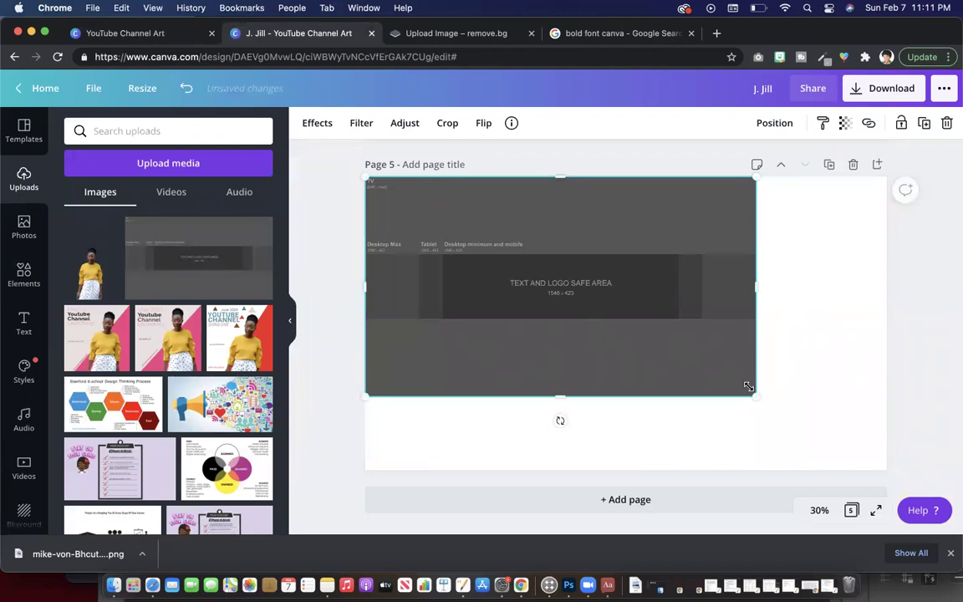
drag(754, 392, 886, 460)
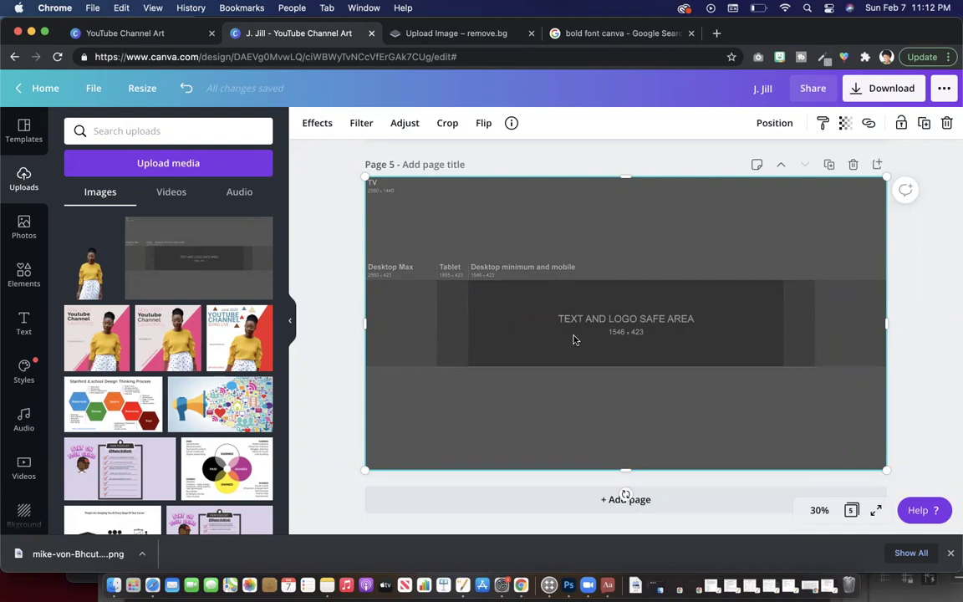
scroll(573, 339, up, 1)
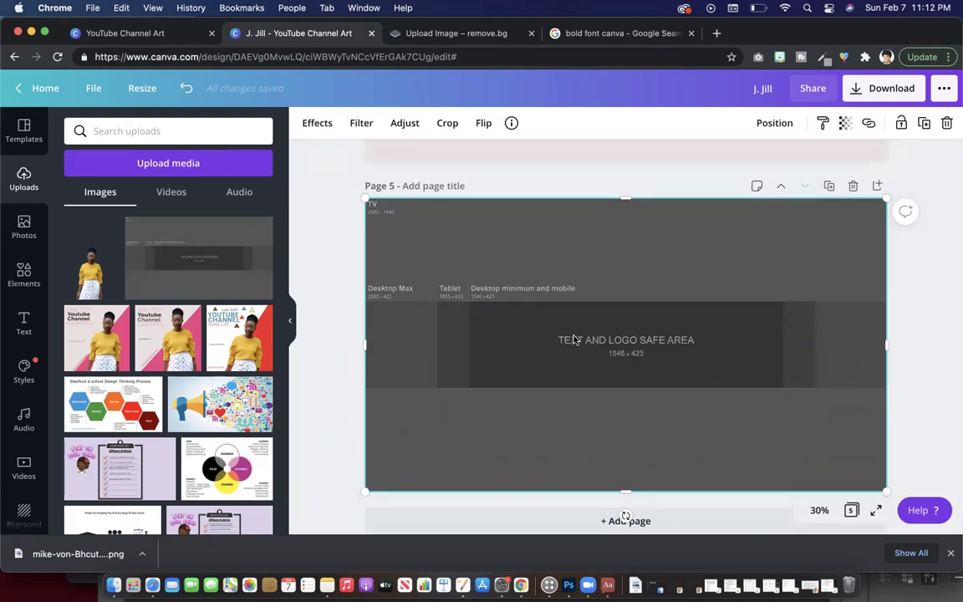
scroll(574, 339, up, 3)
scroll(572, 338, down, 1)
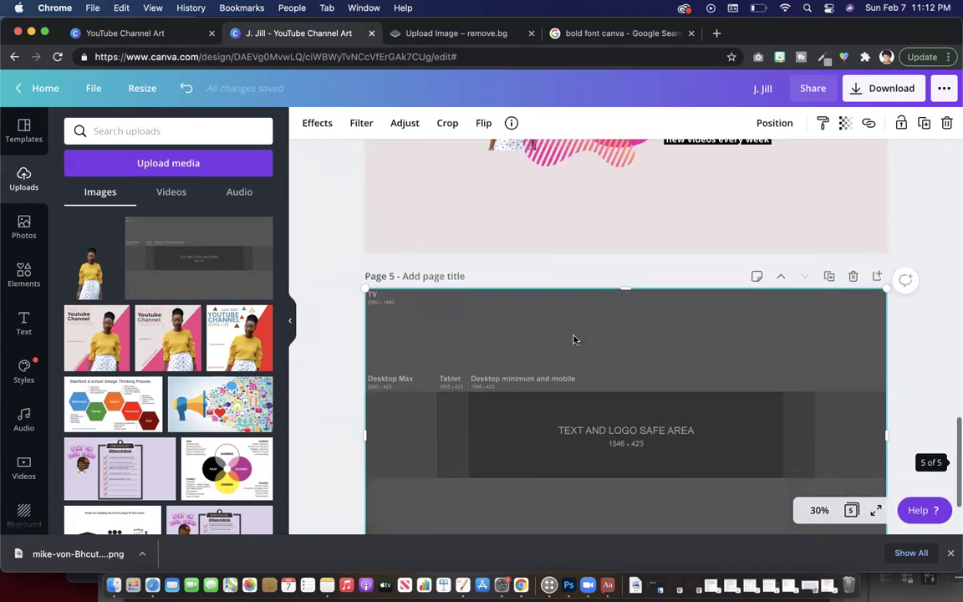
scroll(562, 428, down, 1)
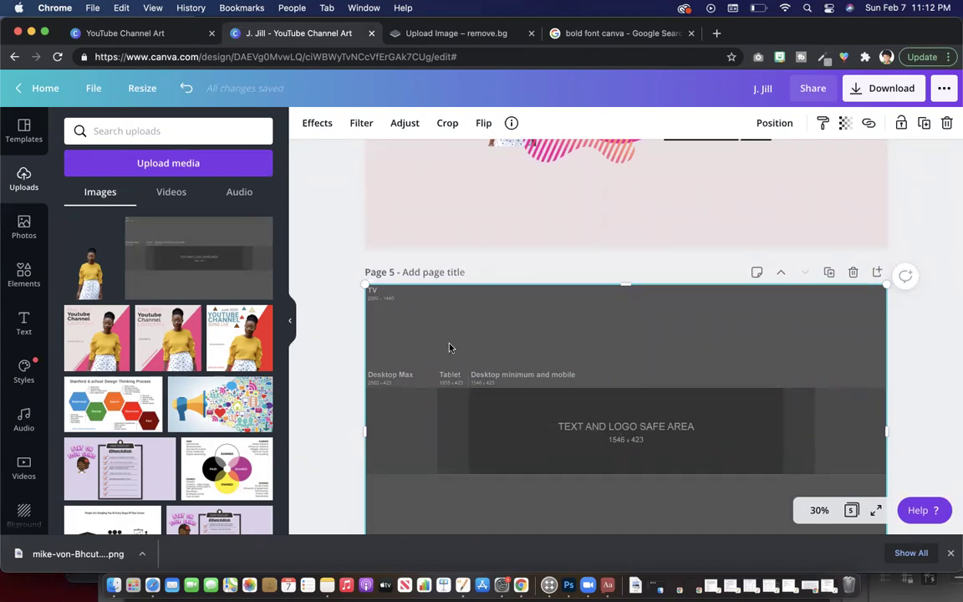
scroll(446, 348, down, 3)
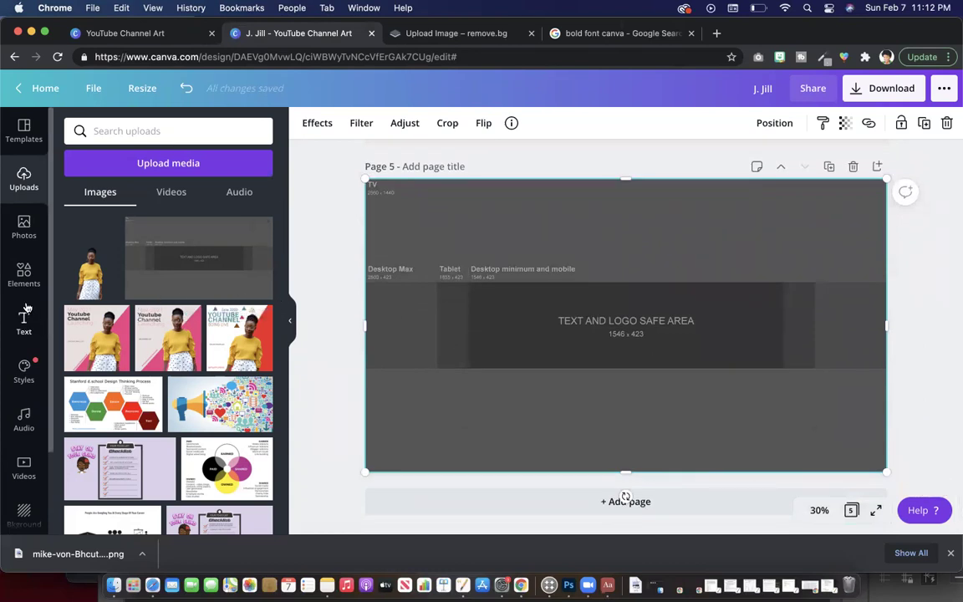
Add a square shape to page 5 and stretch it over the whole page.
click(20, 278)
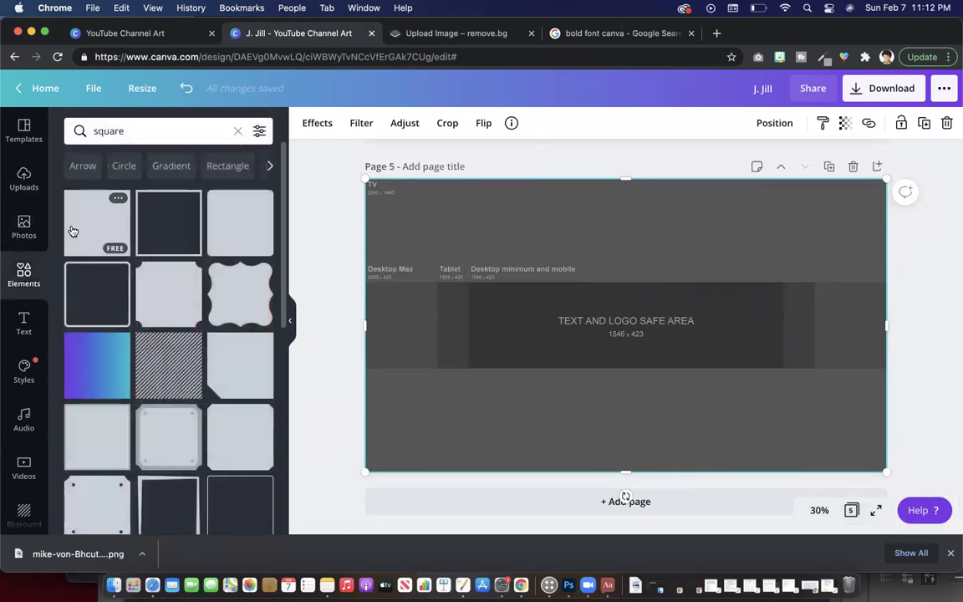
click(159, 227)
drag(569, 267, 410, 203)
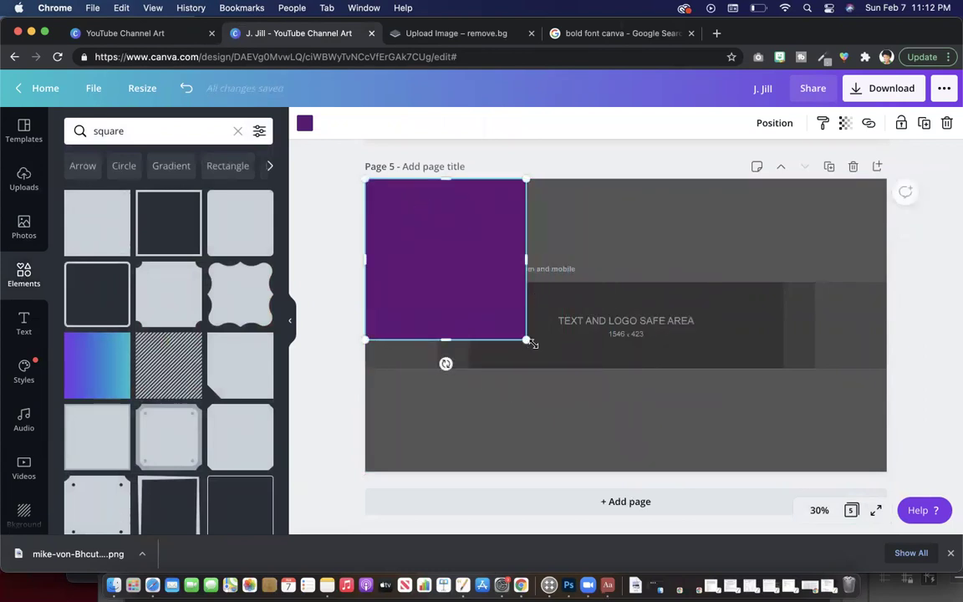
drag(531, 342, 750, 397)
click(748, 393)
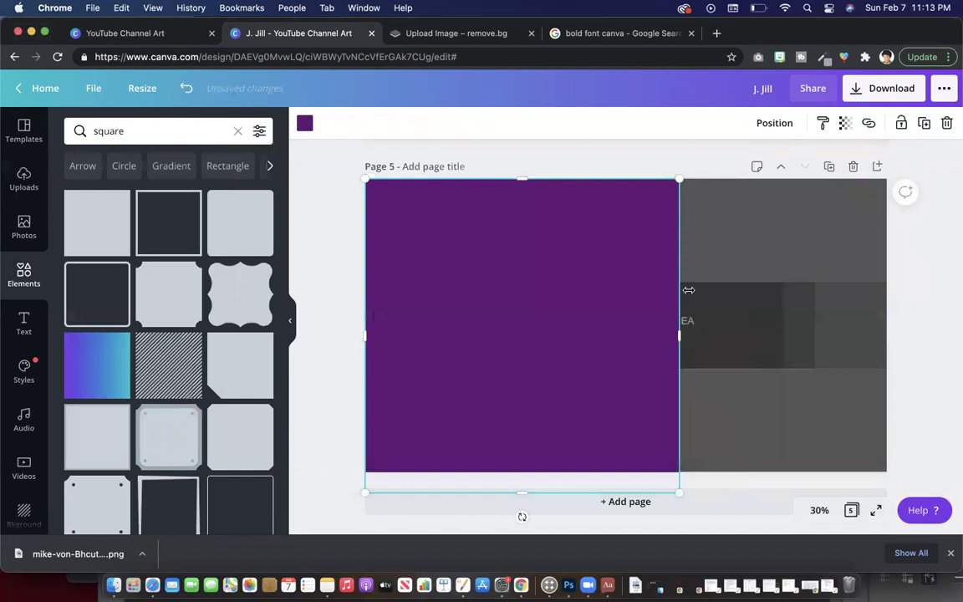
drag(758, 339, 861, 325)
Colour the full-page square with custom hex #EBE1E1.
click(305, 126)
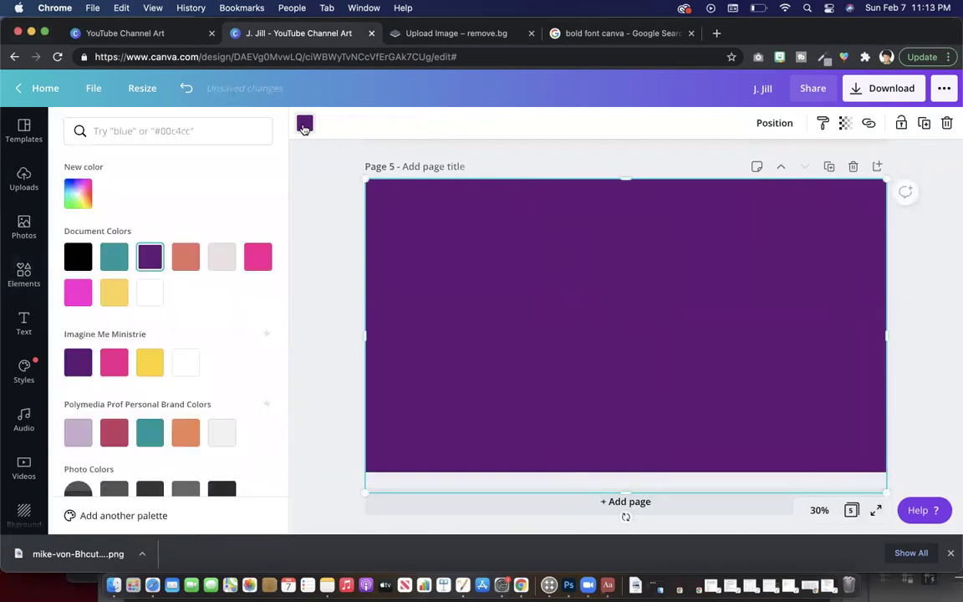
click(305, 127)
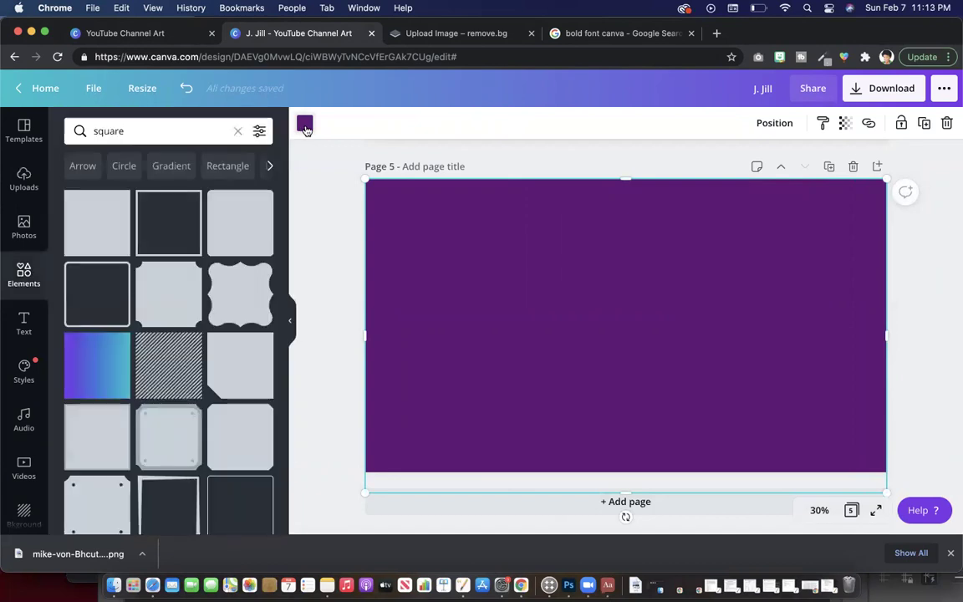
click(306, 128)
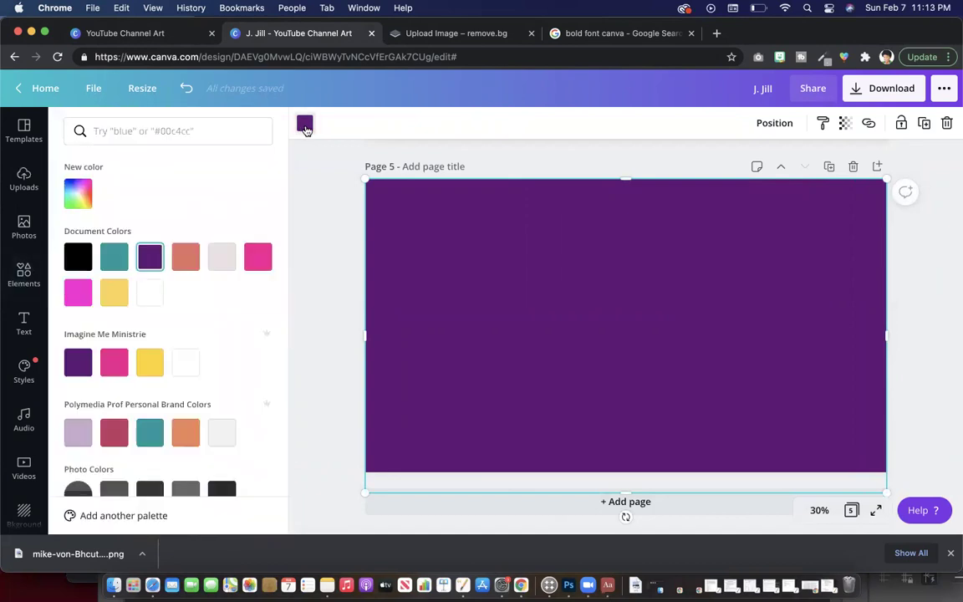
click(76, 205)
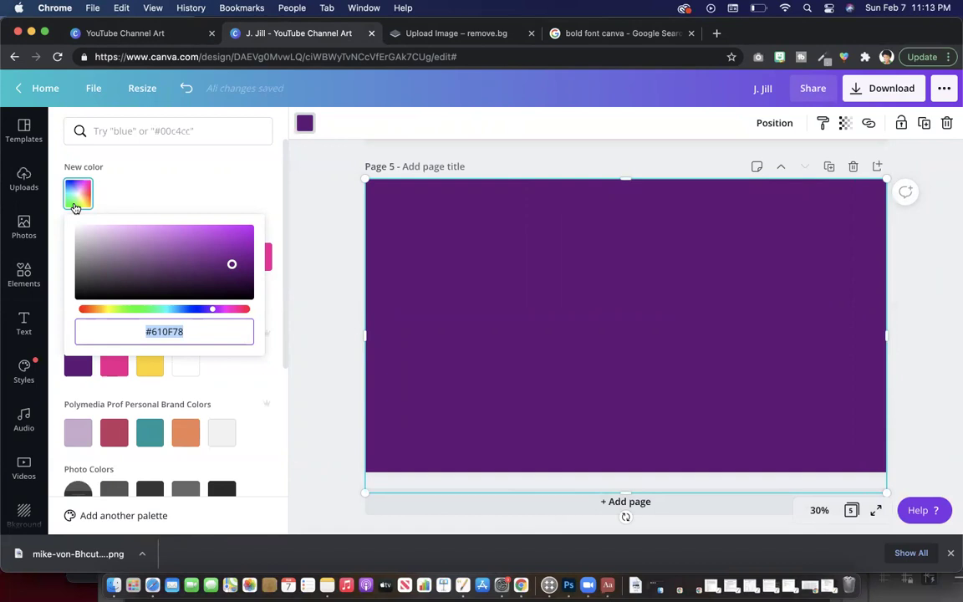
click(188, 335)
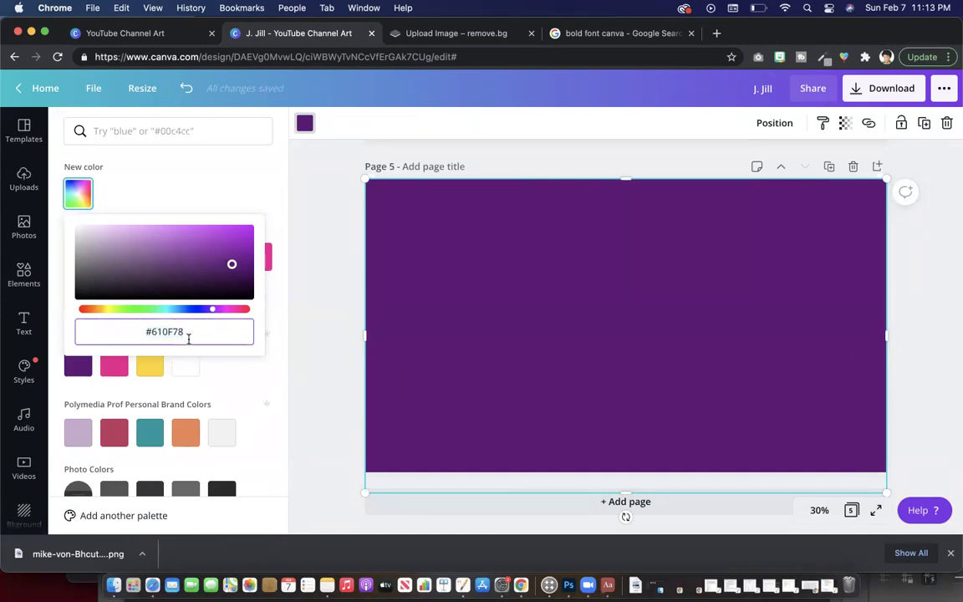
key(BackSpace)
key(BackSpace)
key(BackSpace)
key(BackSpace)
key(BackSpace)
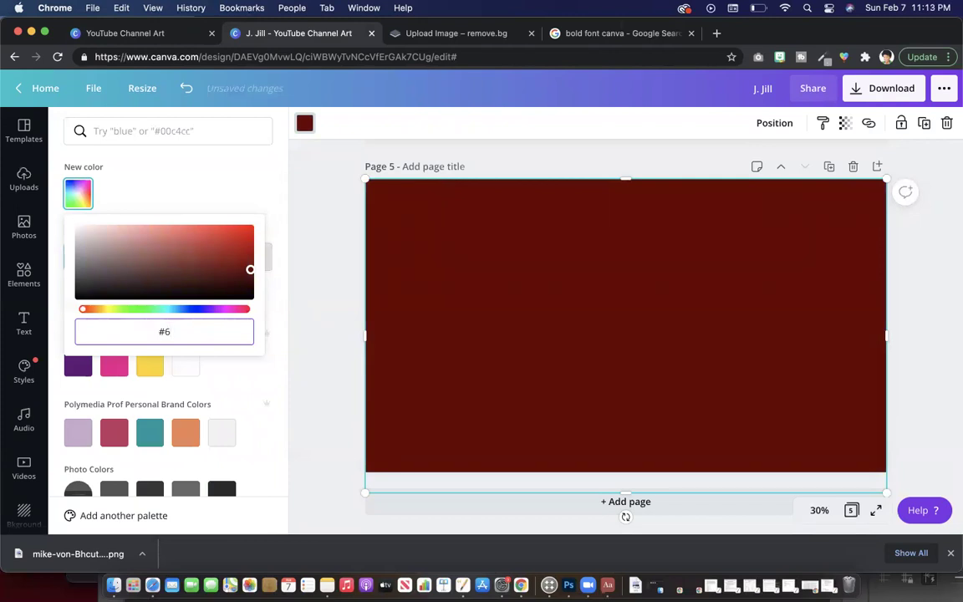
key(BackSpace)
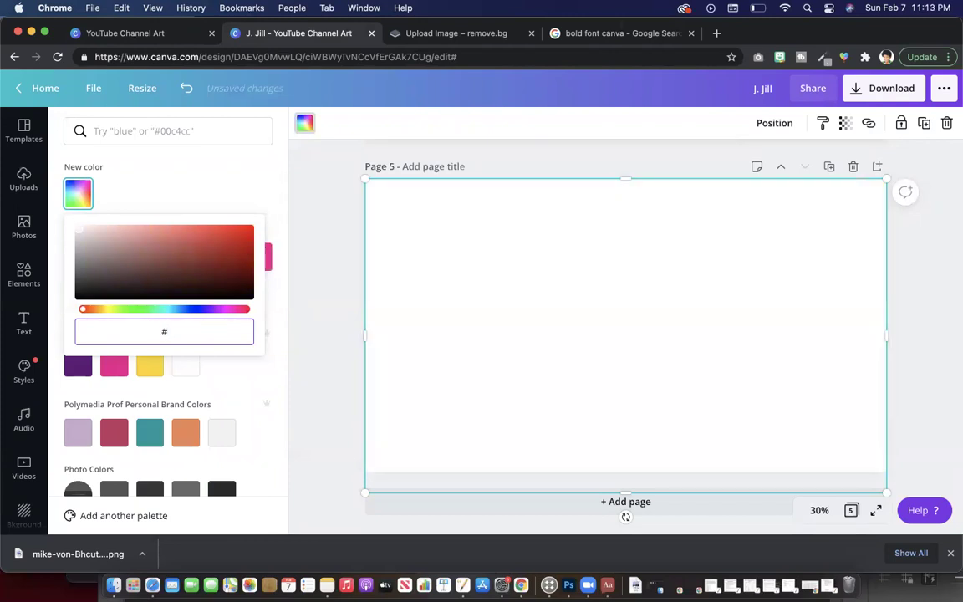
text(EBE)
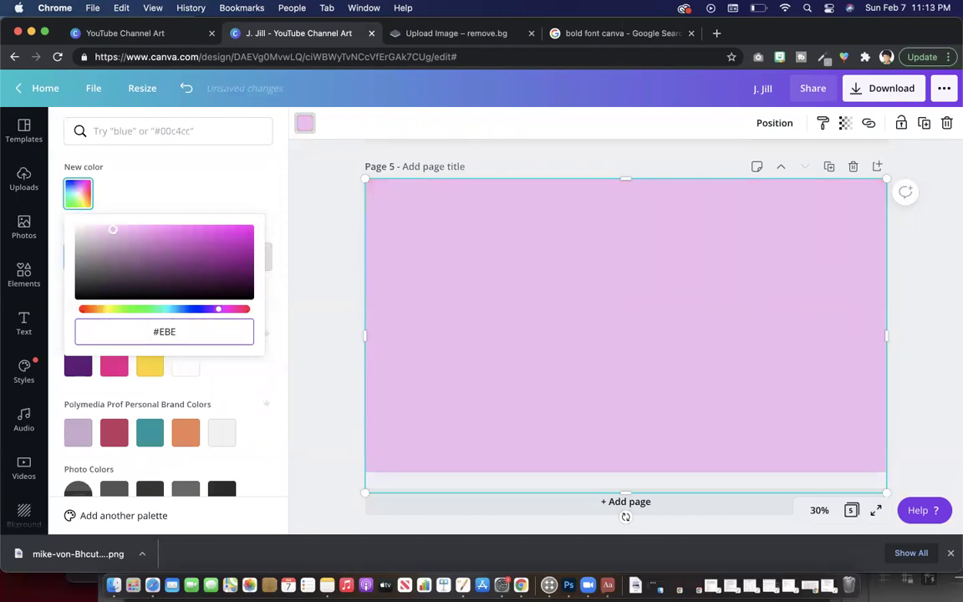
text(1E)
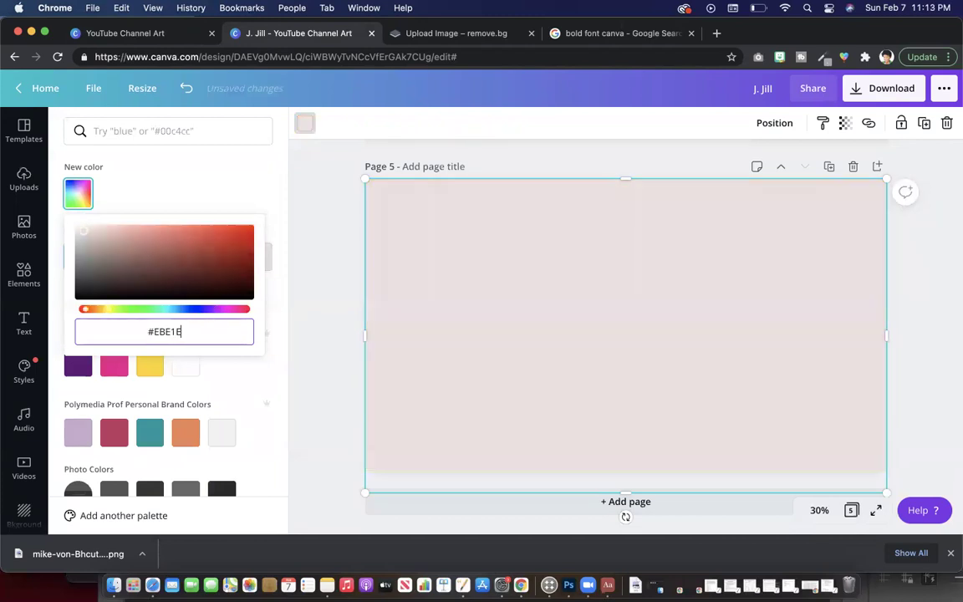
text(1)
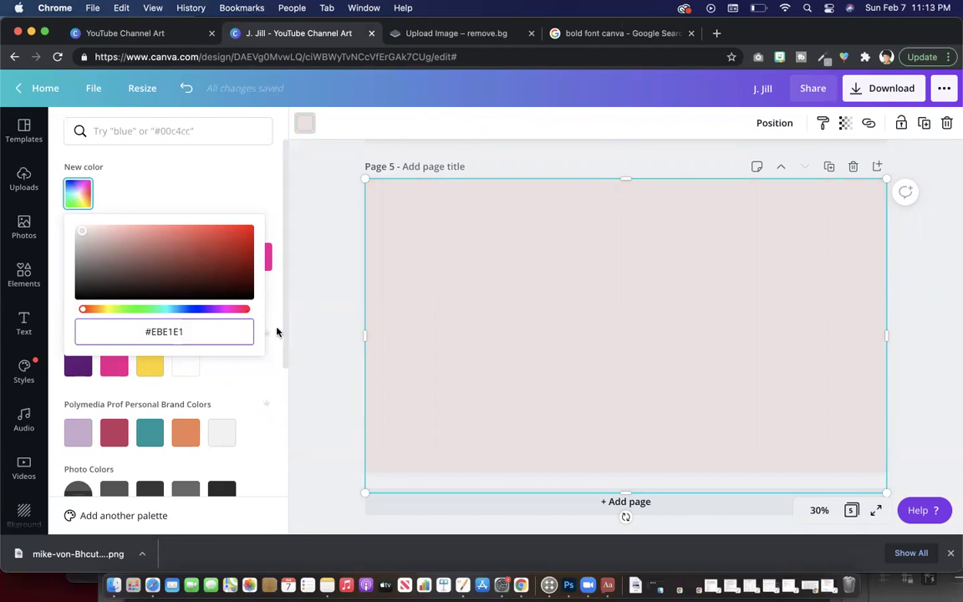
click(277, 332)
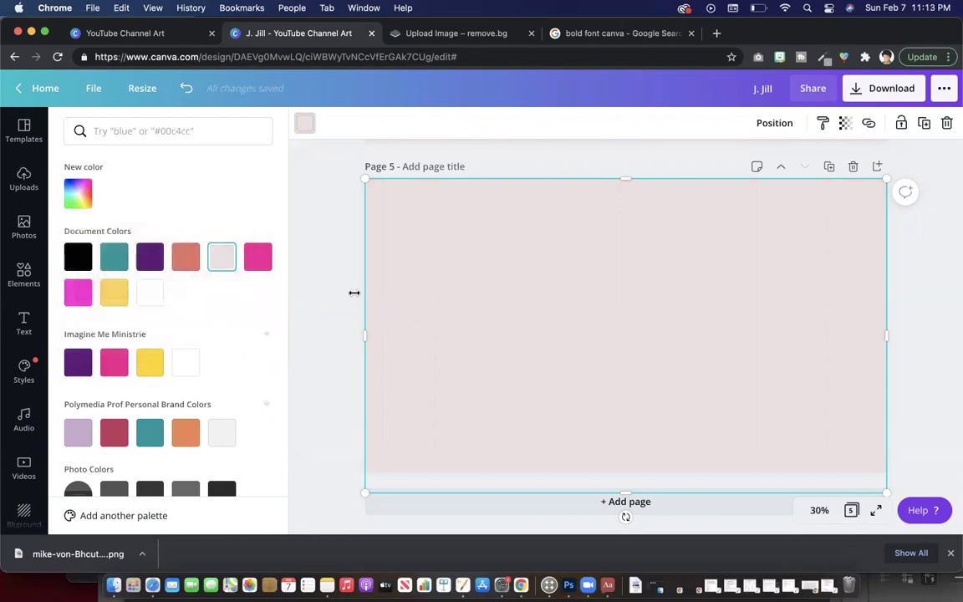
Set the blush-gray square's transparency to 53 so the safe-area guide shows through.
key(Escape)
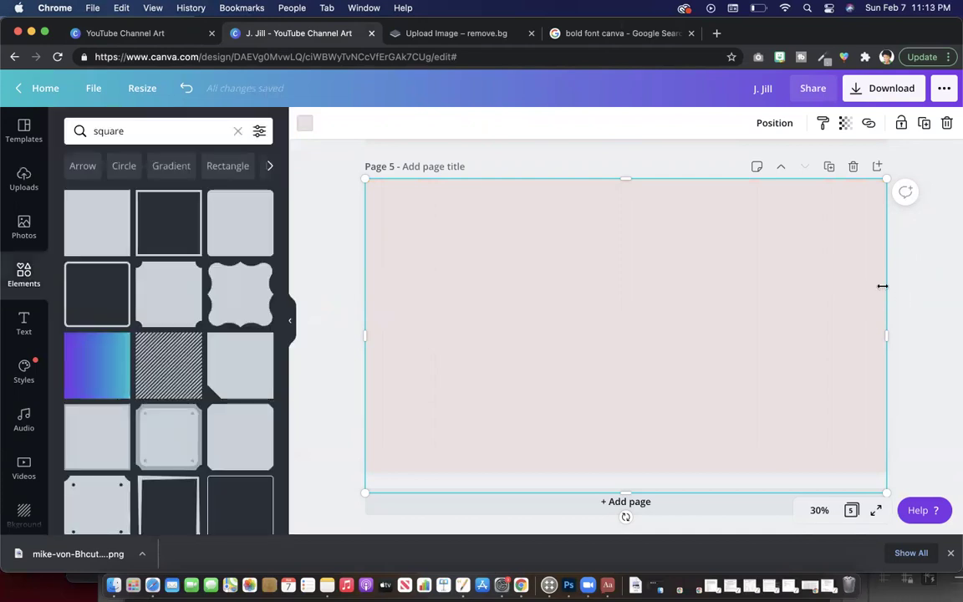
click(843, 124)
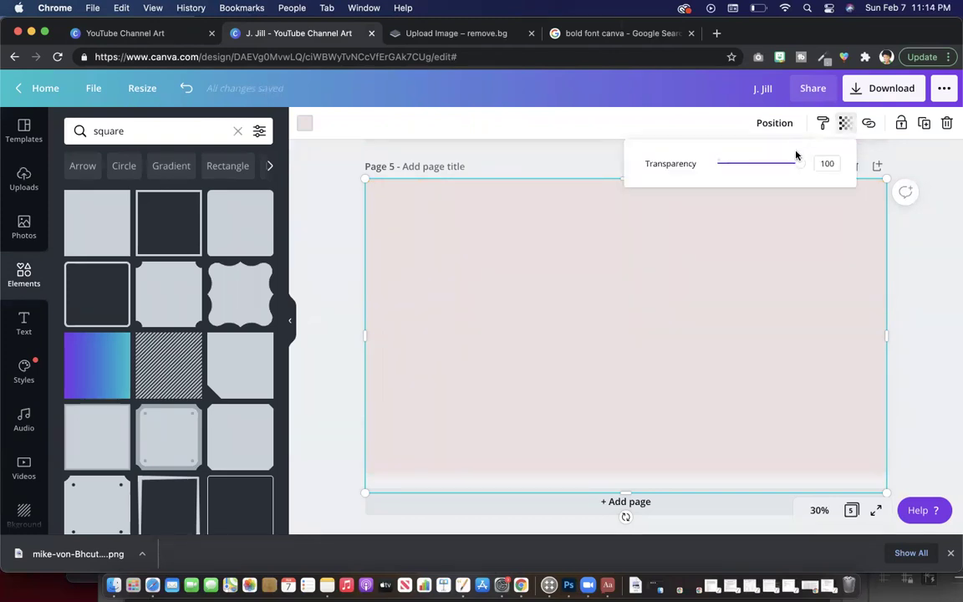
drag(801, 168, 762, 163)
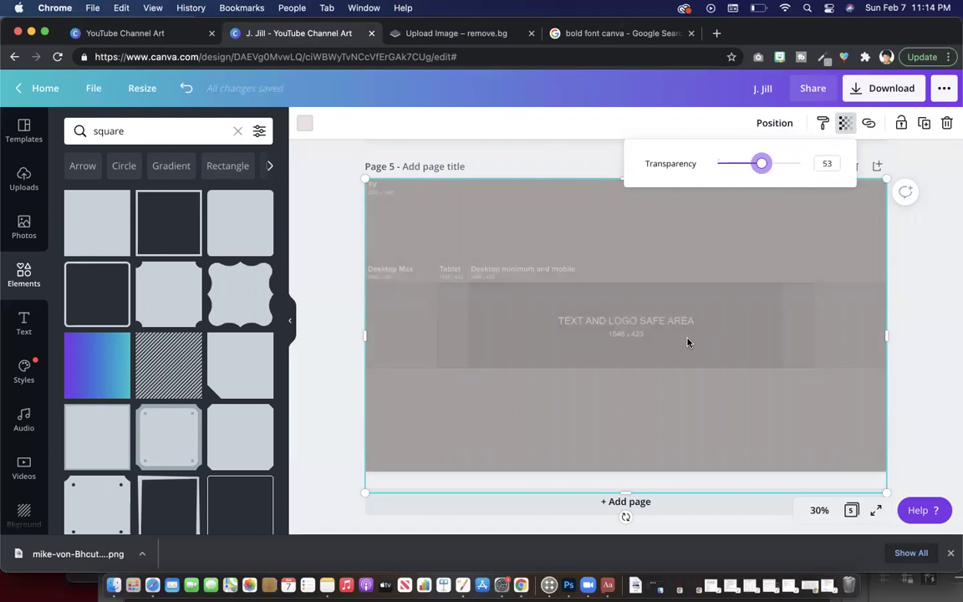
click(624, 514)
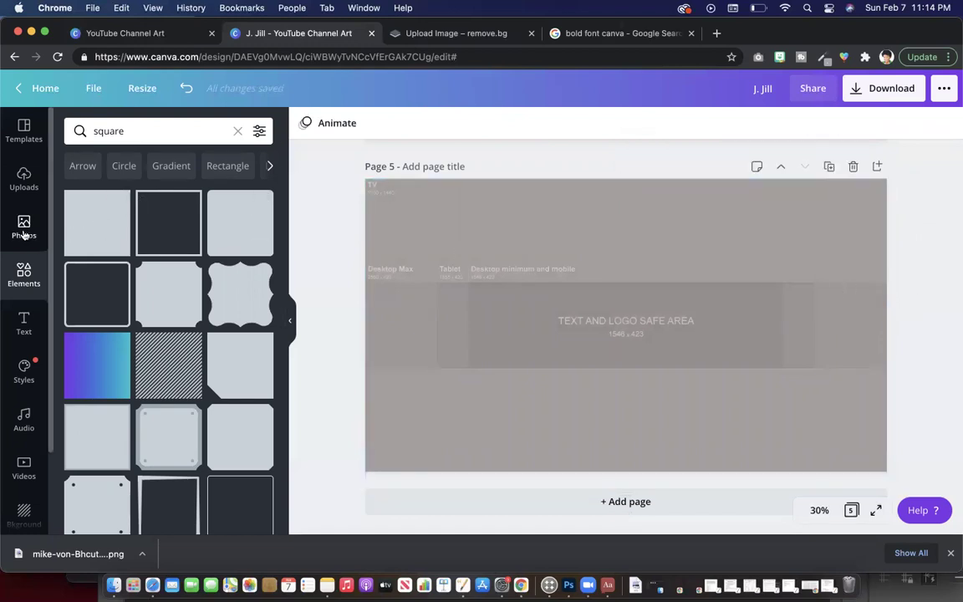
Review the background-removed photo of the woman in remove.bg, then return to Canva's templates.
click(431, 33)
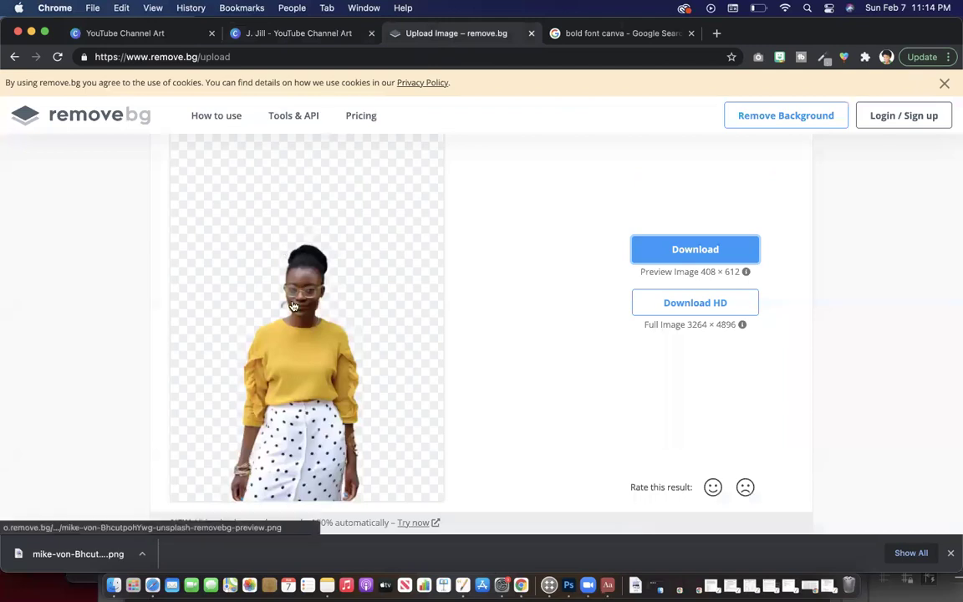
scroll(294, 307, up, 1)
scroll(293, 307, up, 2)
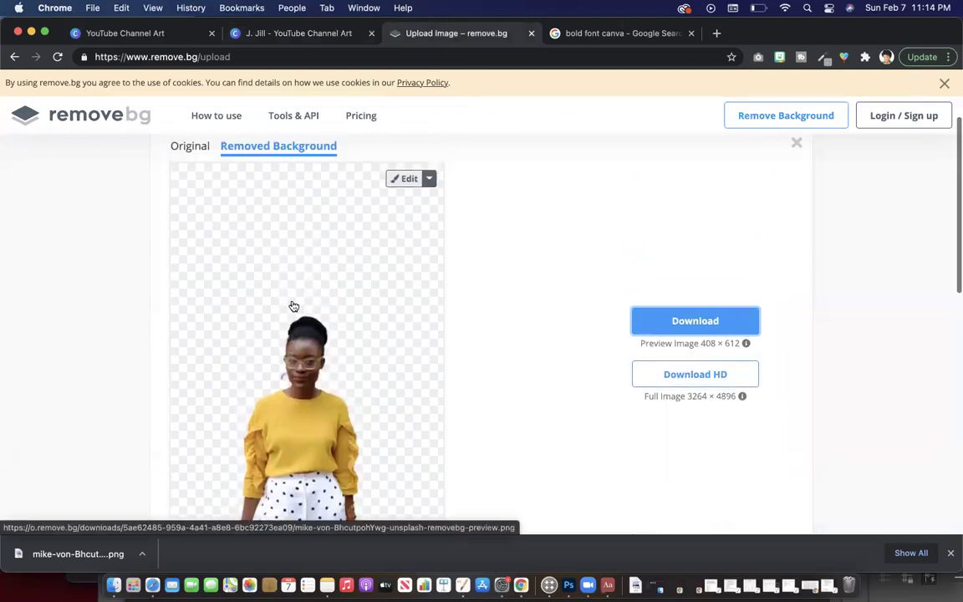
scroll(293, 307, down, 1)
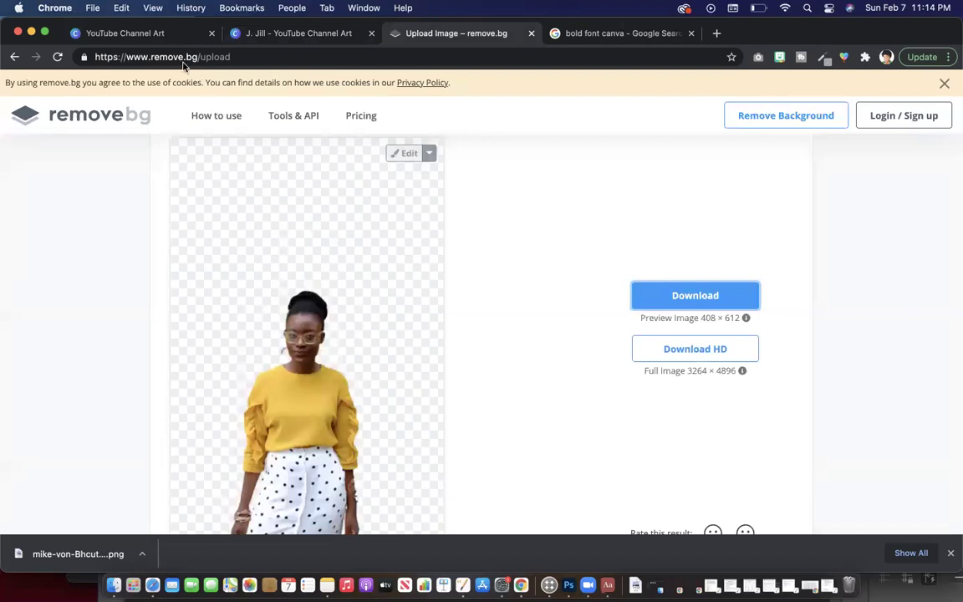
scroll(245, 256, down, 3)
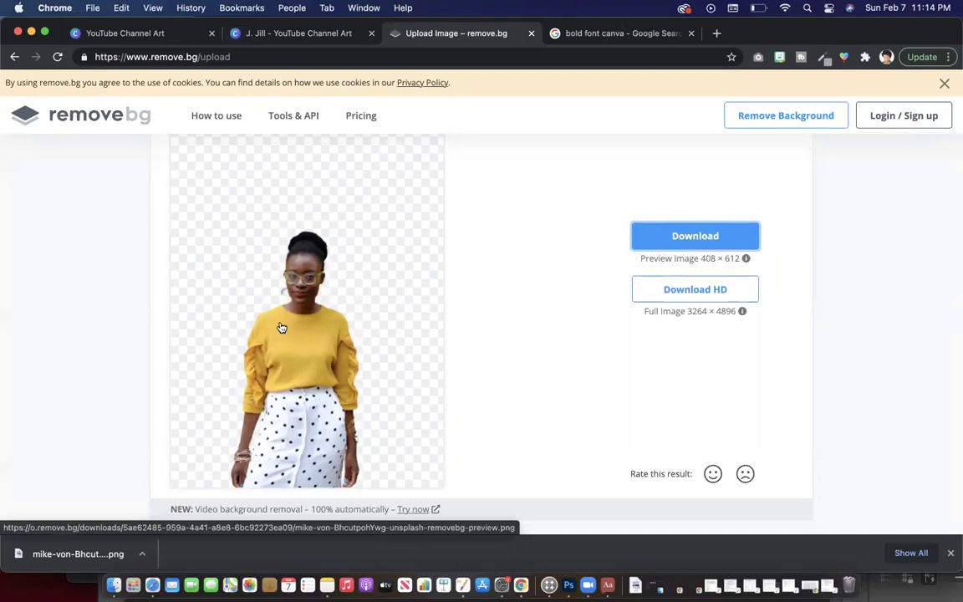
click(165, 40)
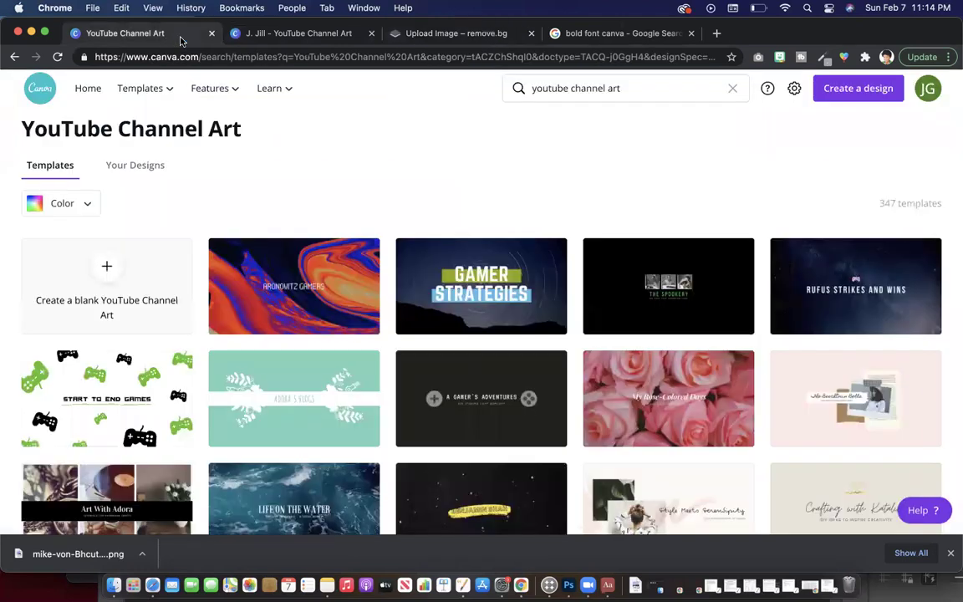
Add the cut-out woman photo from Uploads to page 5, sized and placed at the safe area's left.
click(280, 42)
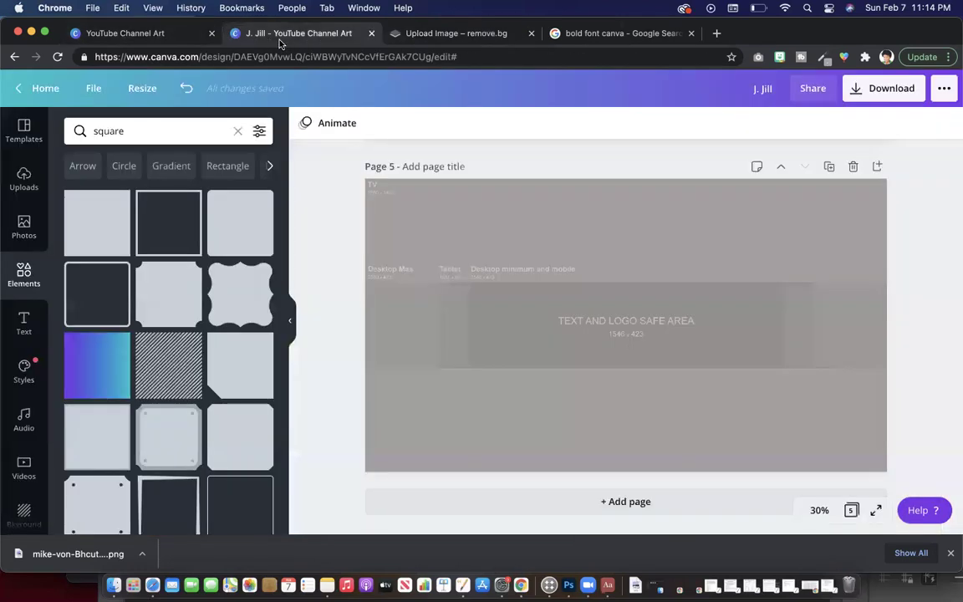
click(24, 225)
click(23, 186)
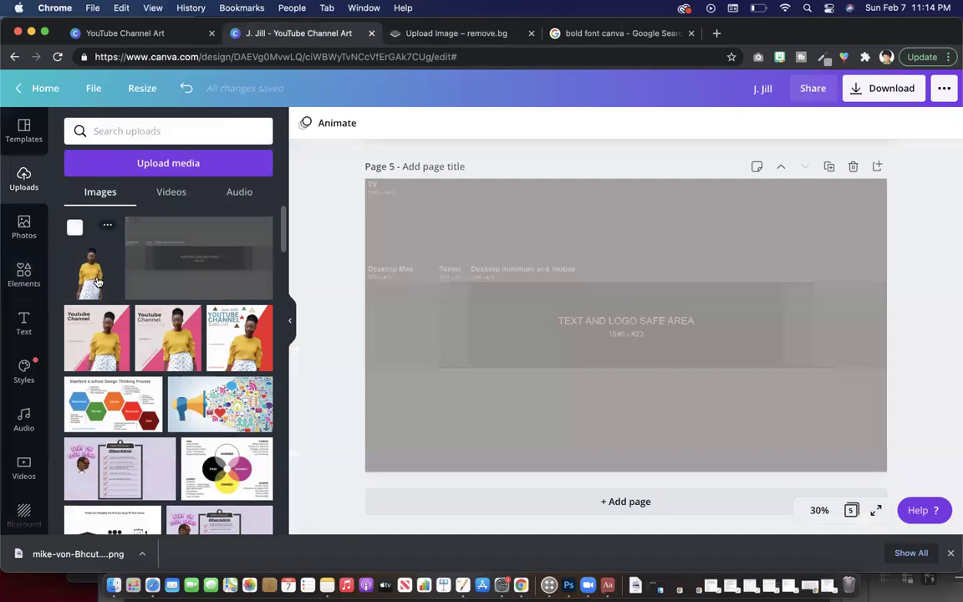
click(90, 264)
drag(664, 269, 694, 223)
drag(600, 363, 478, 356)
drag(574, 217, 556, 244)
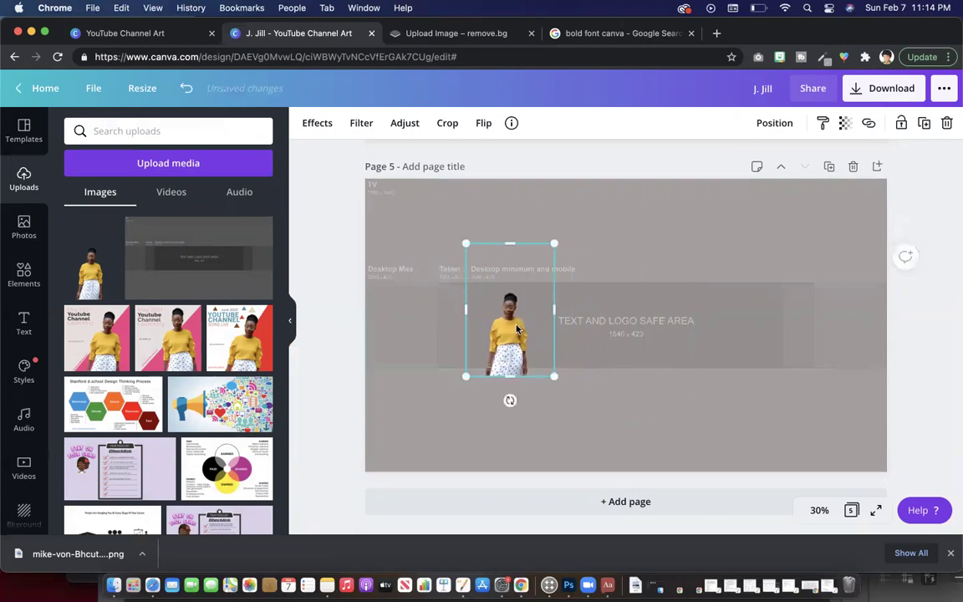
mouse_move(510, 338)
mouse_down()
mouse_move(480, 328)
mouse_move(509, 332)
mouse_up()
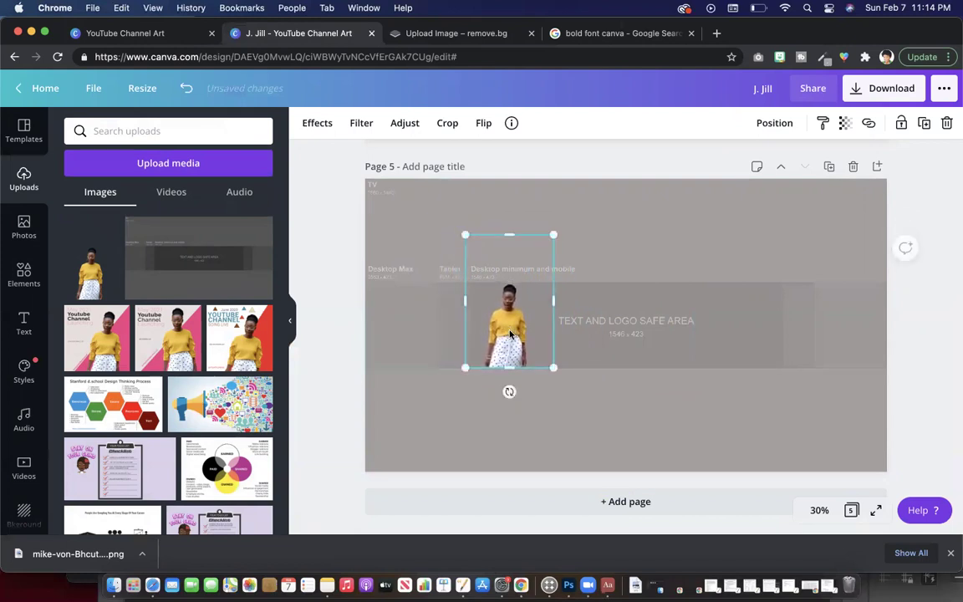
click(609, 338)
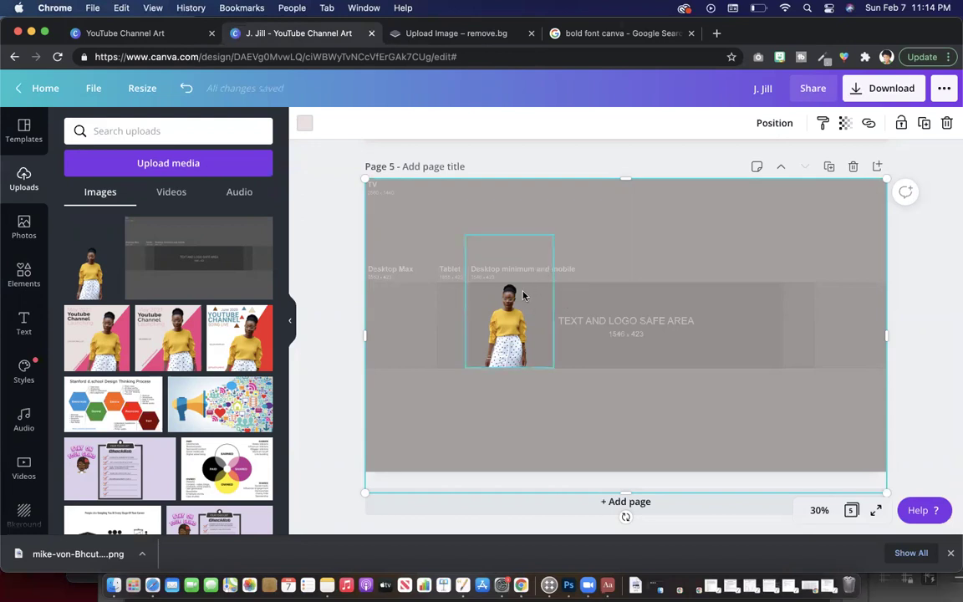
Tilt the woman photo about 3° and enlarge it slightly.
click(547, 251)
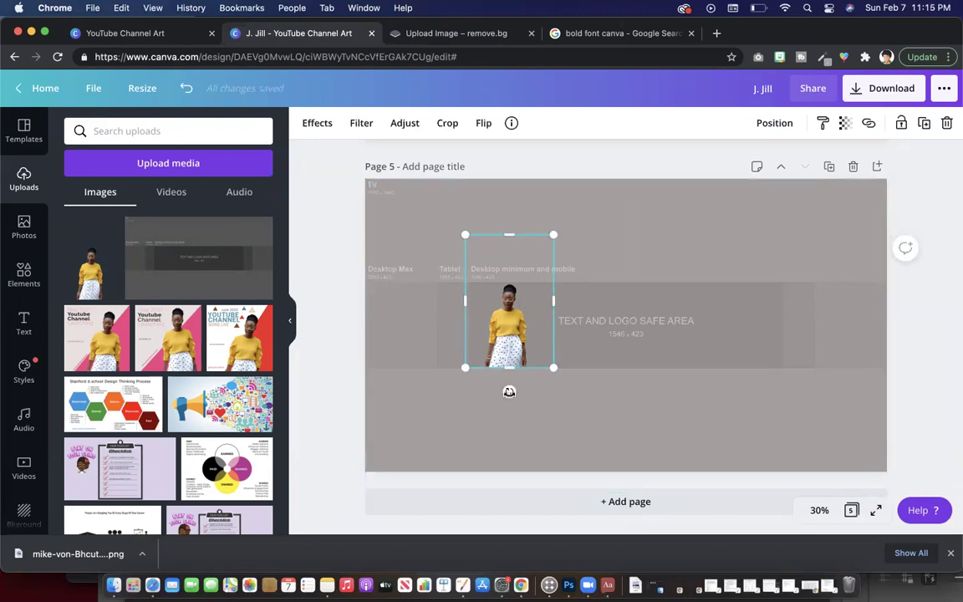
drag(508, 392, 503, 392)
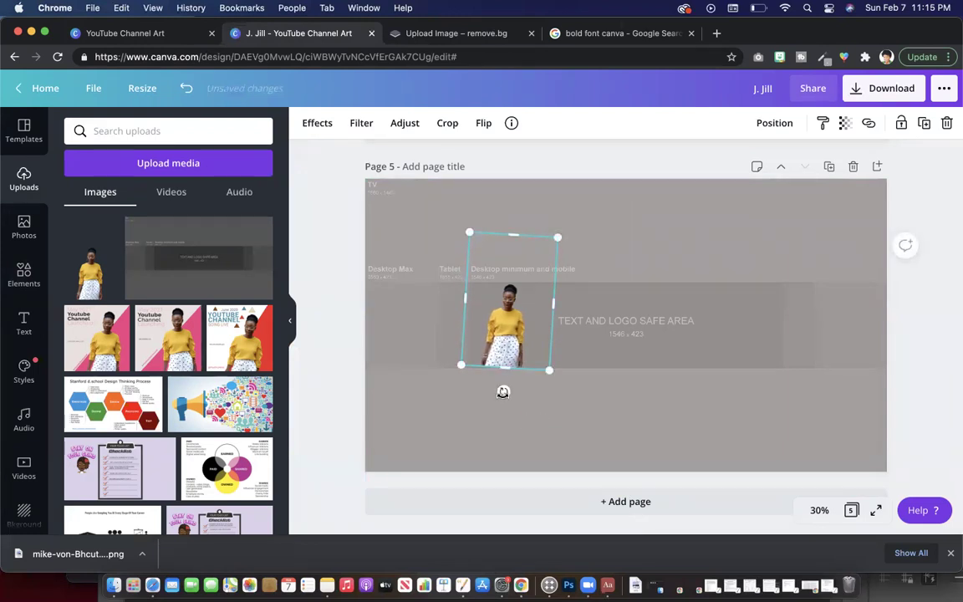
drag(549, 371, 551, 372)
click(558, 429)
Select the 'Just Jill' title on page 4 to check its font, Moontime at size 140.
scroll(566, 327, up, 3)
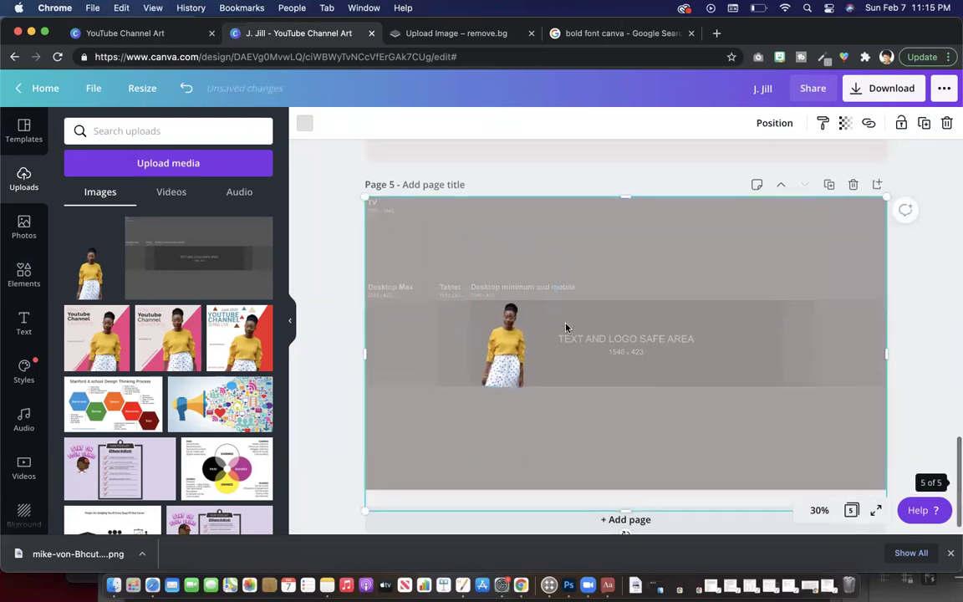
scroll(565, 327, up, 5)
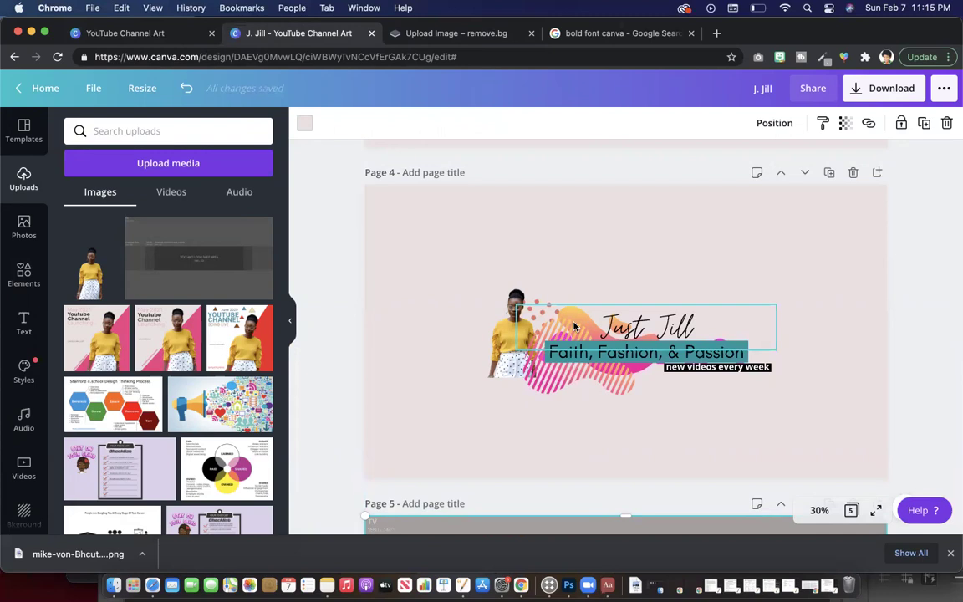
scroll(574, 327, down, 3)
scroll(574, 327, down, 5)
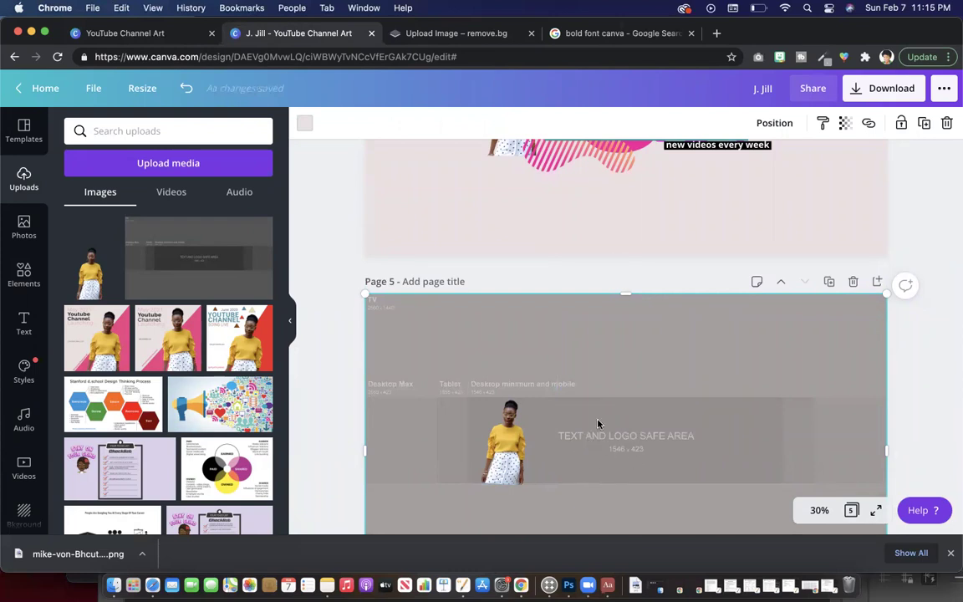
scroll(601, 436, up, 7)
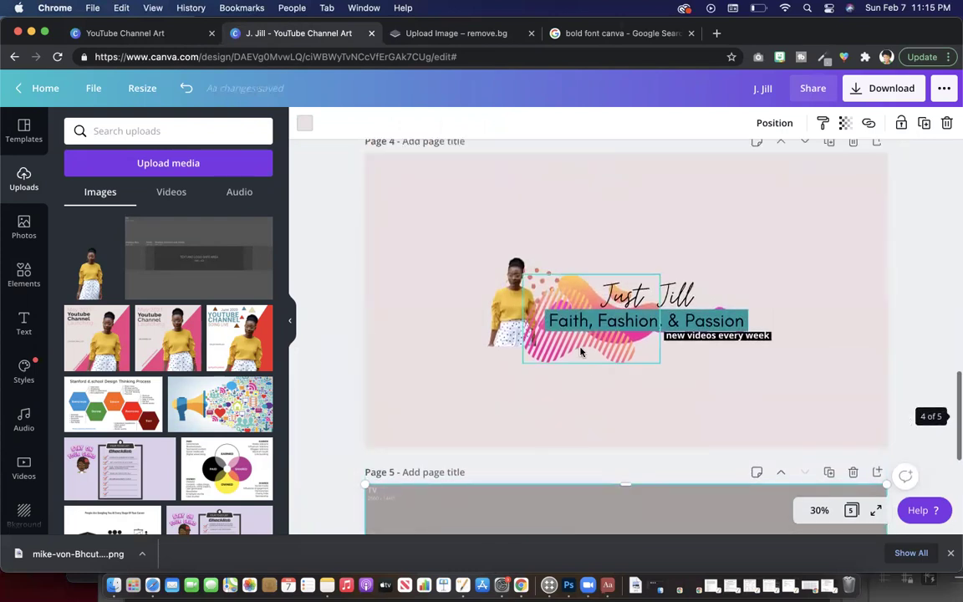
scroll(585, 332, up, 2)
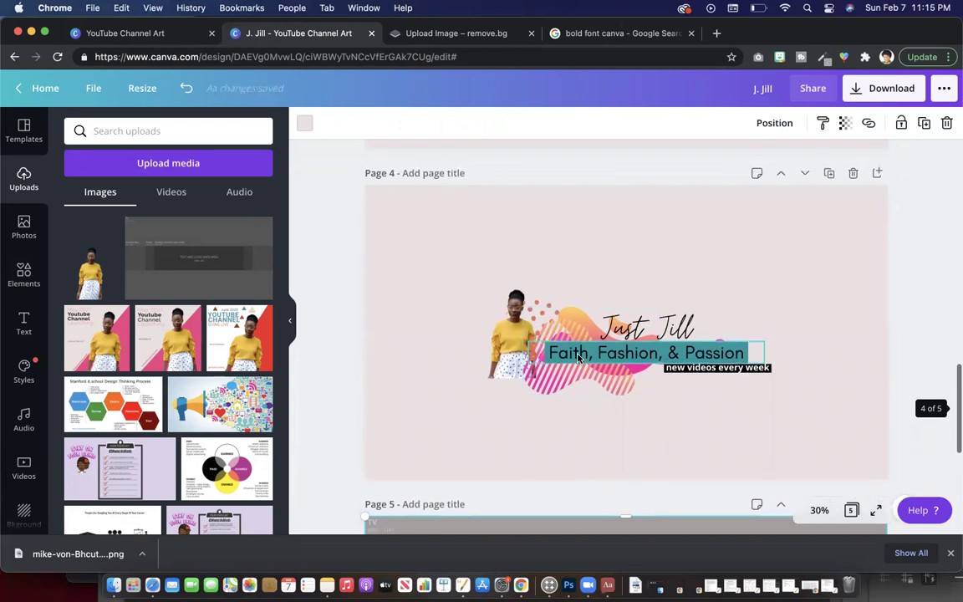
click(621, 327)
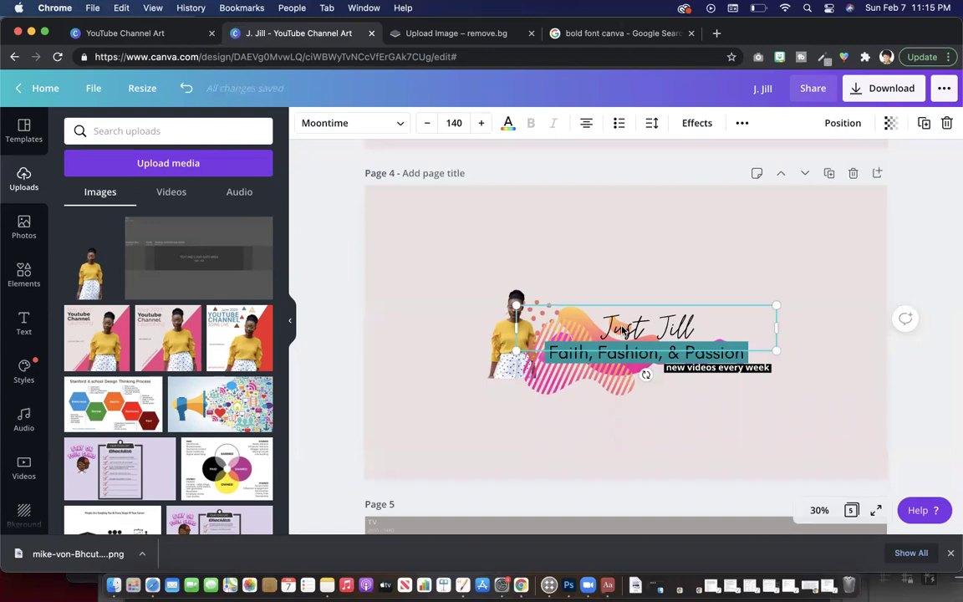
click(553, 381)
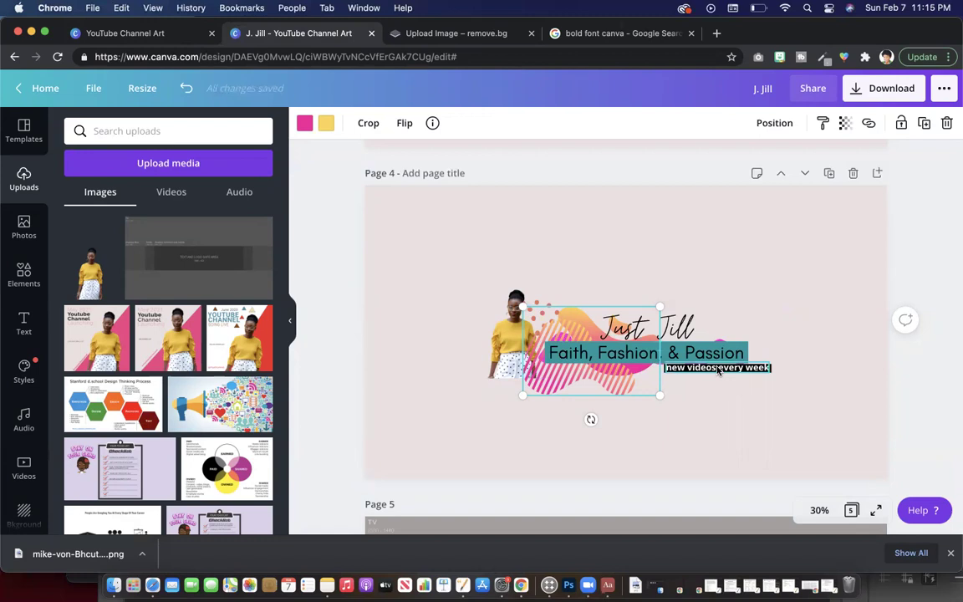
click(716, 281)
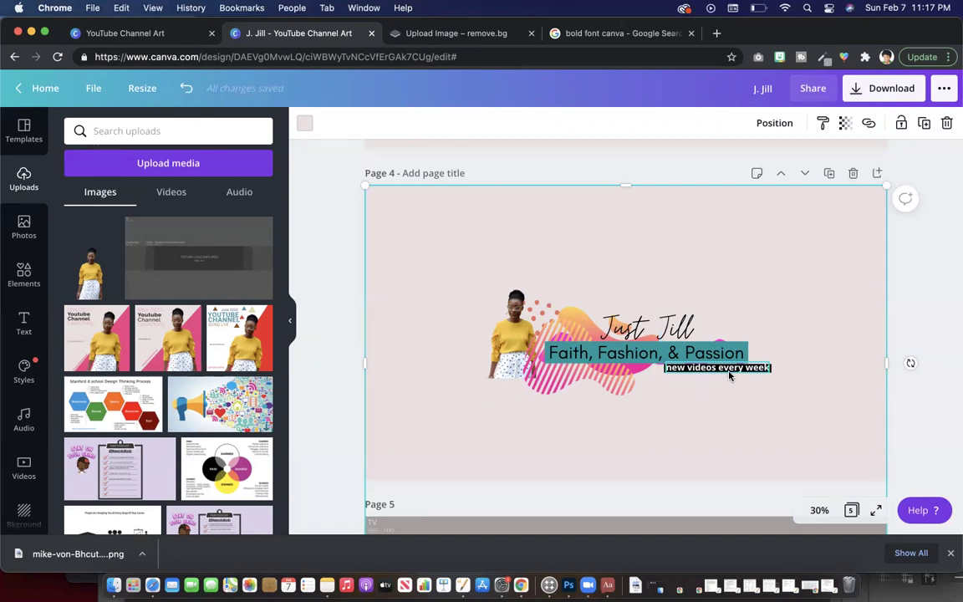
key(Escape)
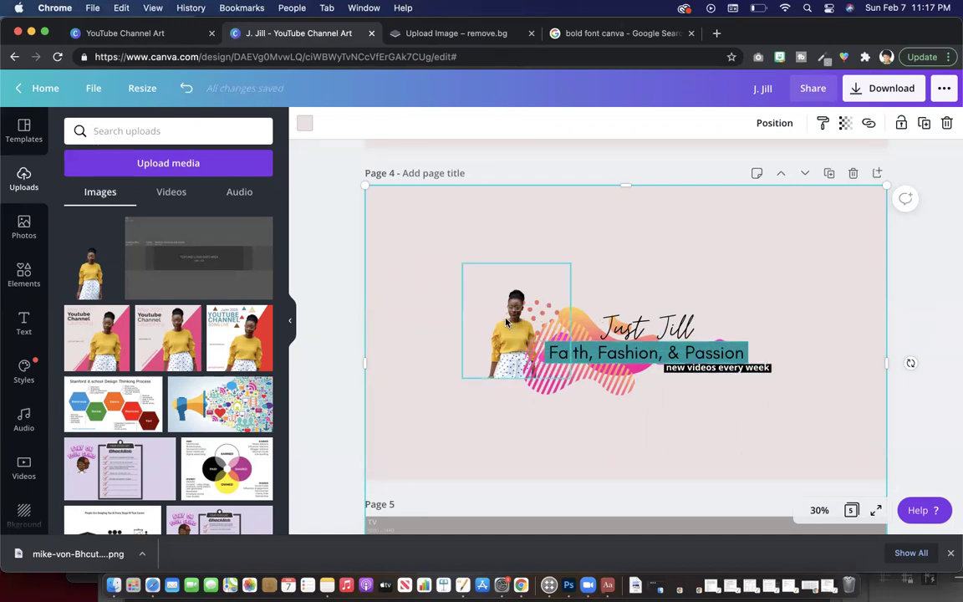
scroll(506, 323, up, 2)
scroll(507, 323, up, 6)
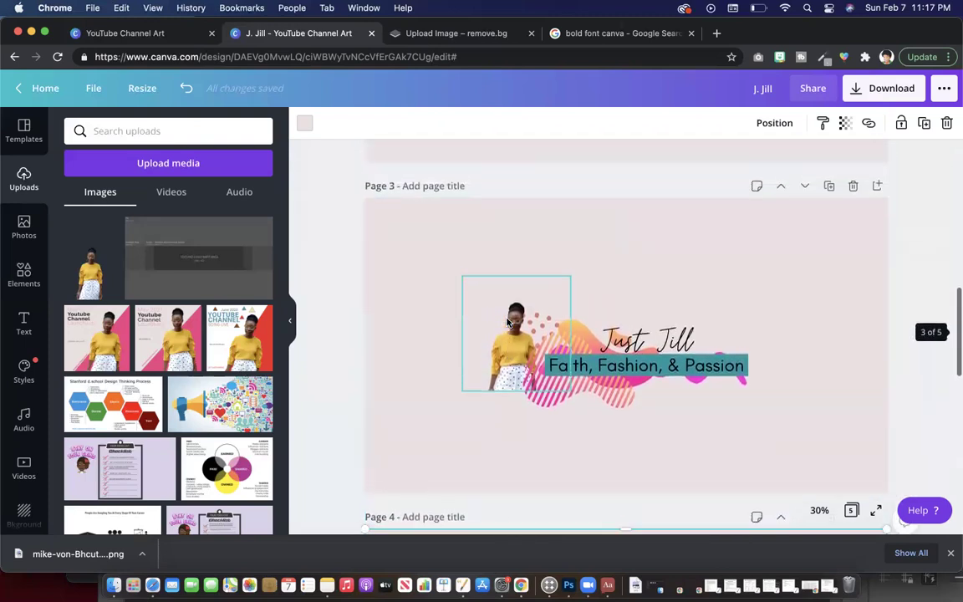
scroll(506, 323, down, 5)
scroll(506, 323, down, 5)
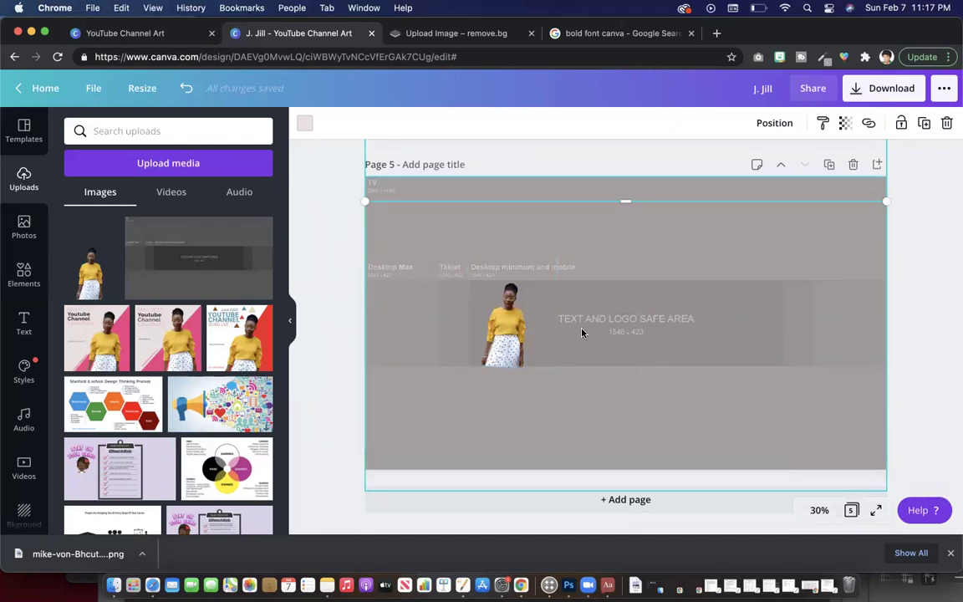
scroll(583, 333, up, 1)
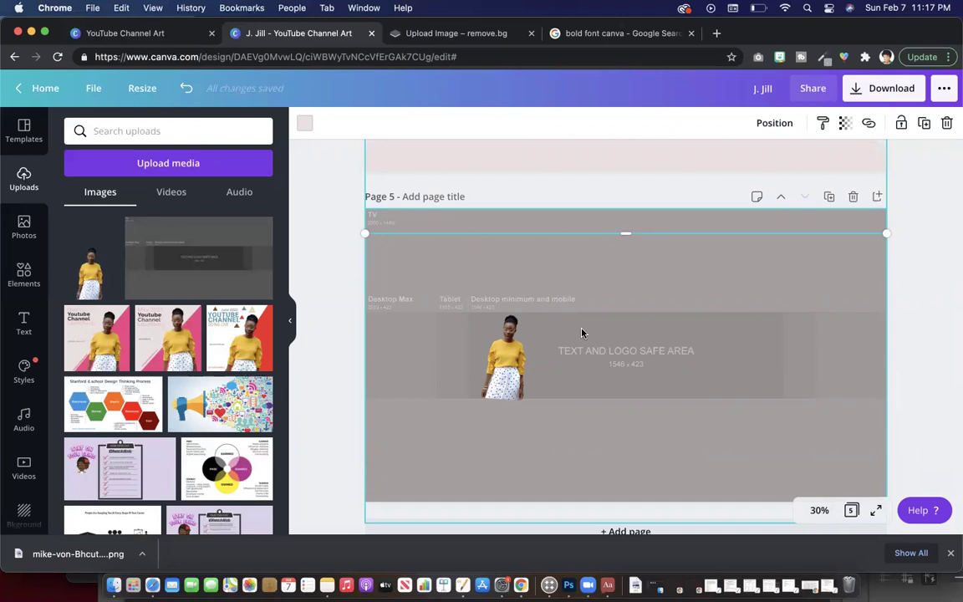
scroll(583, 333, up, 10)
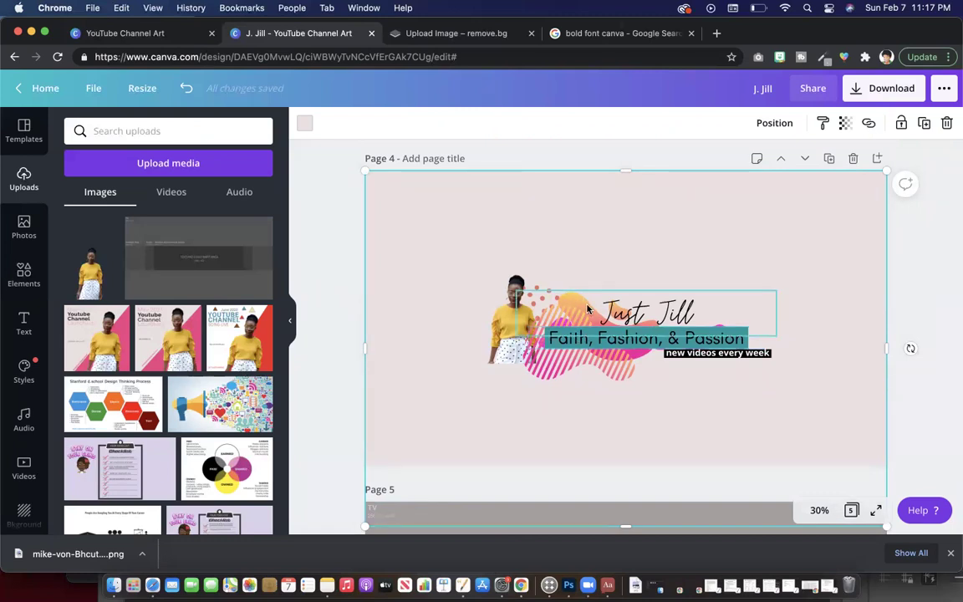
scroll(588, 313, up, 9)
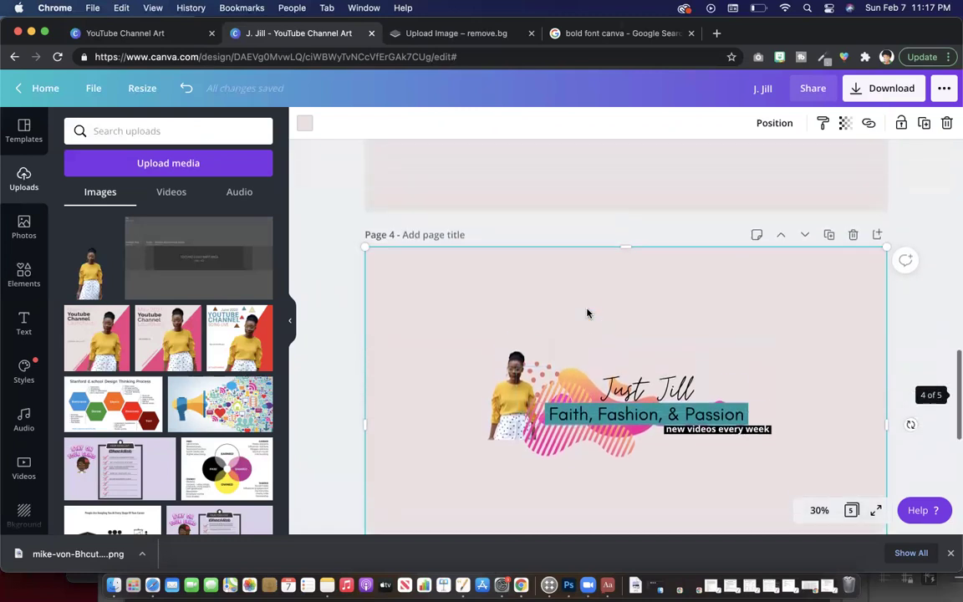
scroll(588, 313, up, 5)
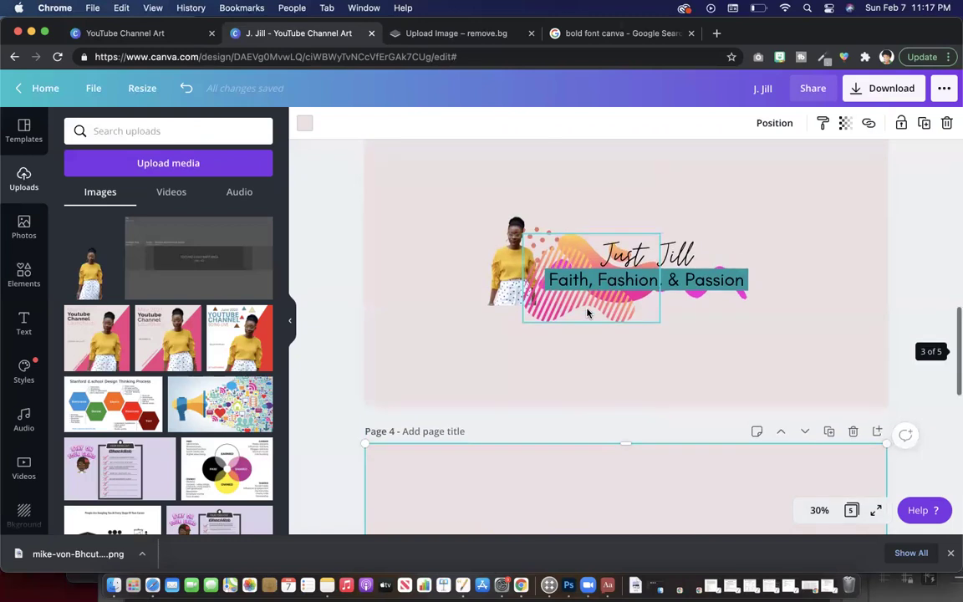
scroll(588, 313, up, 5)
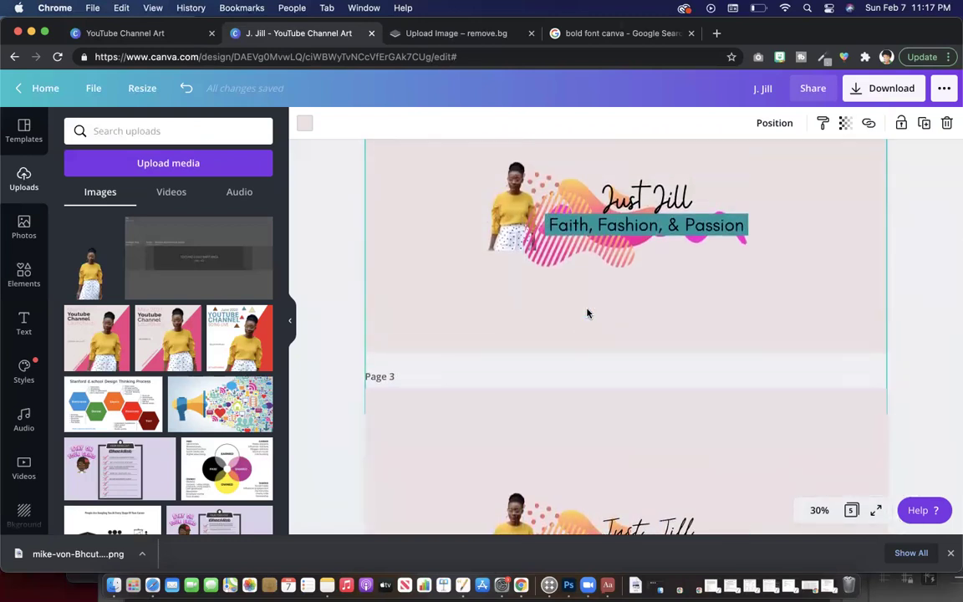
scroll(588, 313, up, 1)
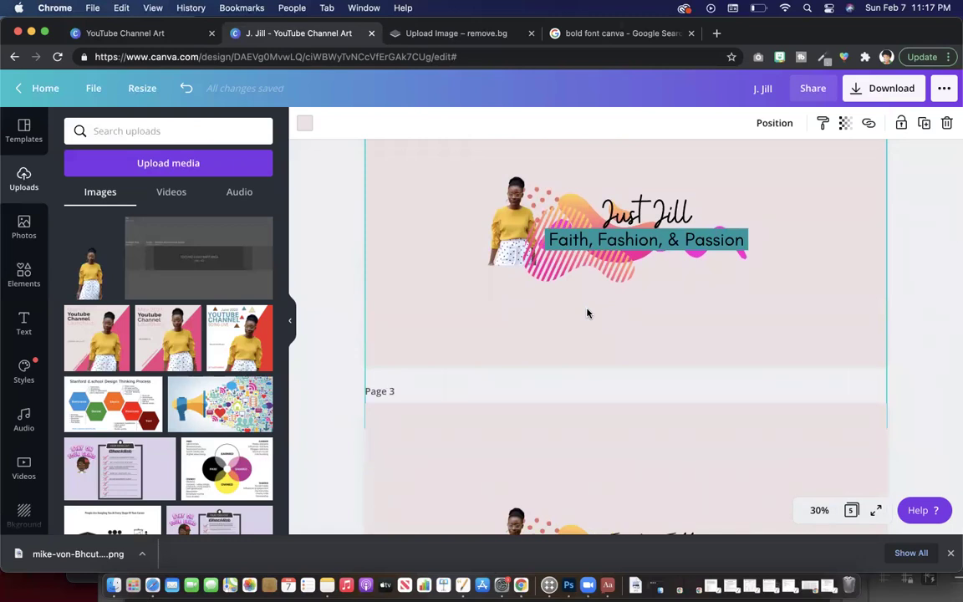